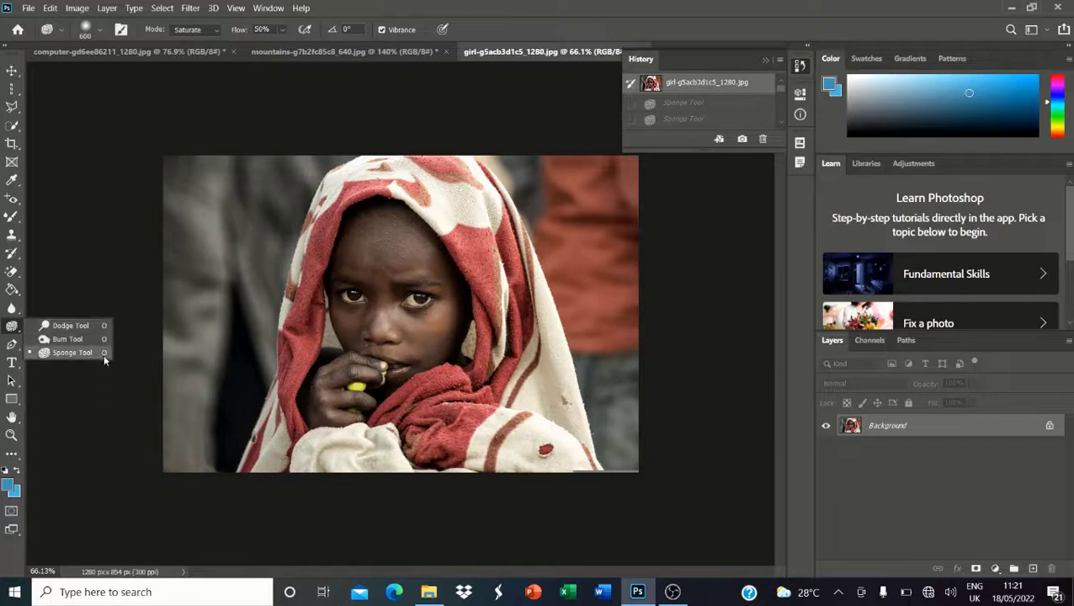
Choose the Dodge tool and reduce its brush size to 10 pixels for working on the girl's eyes.
{"action": "left_click", "coordinate": [70, 327]}
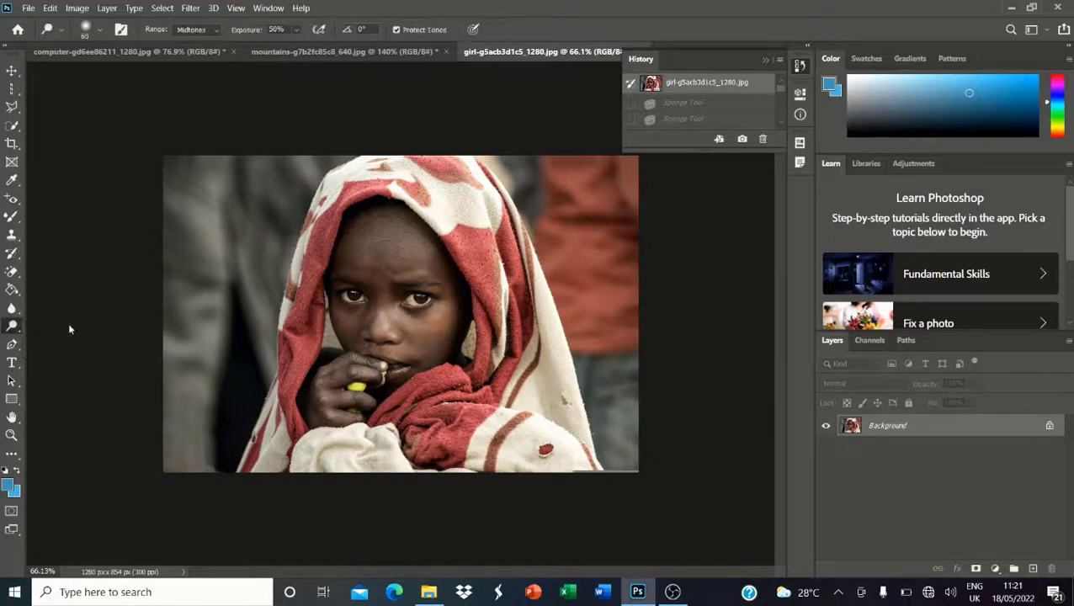
{"action": "scroll", "coordinate": [20, 330], "scroll_direction": "up", "scroll_amount": 1}
{"action": "right_click", "coordinate": [16, 326]}
{"action": "left_click", "coordinate": [77, 327]}
{"action": "scroll", "coordinate": [294, 261], "scroll_direction": "up", "scroll_amount": 3}
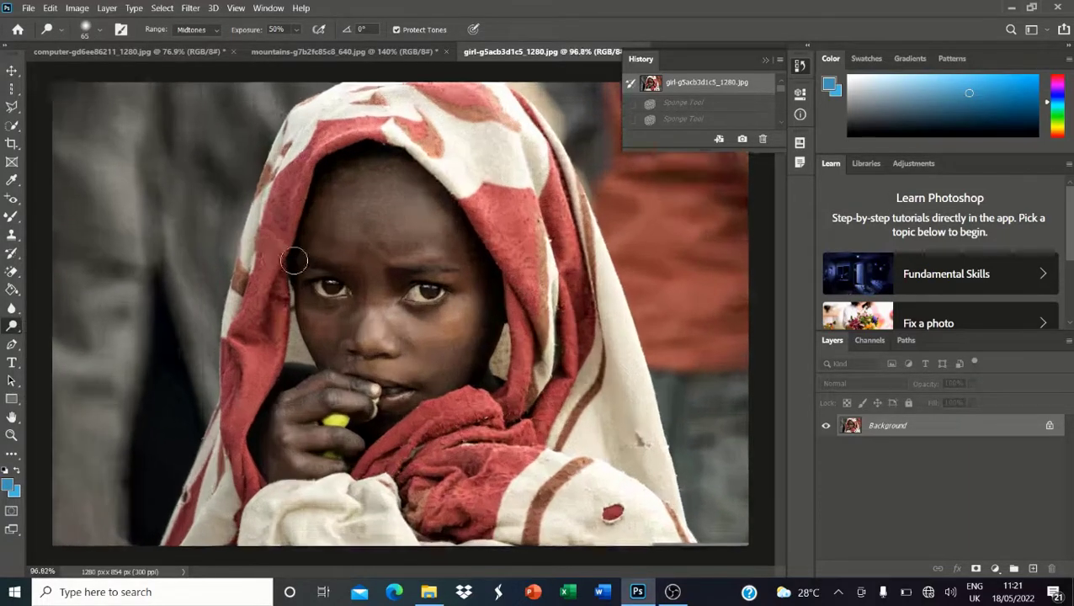
{"action": "scroll", "coordinate": [294, 261], "scroll_direction": "up", "scroll_amount": 6}
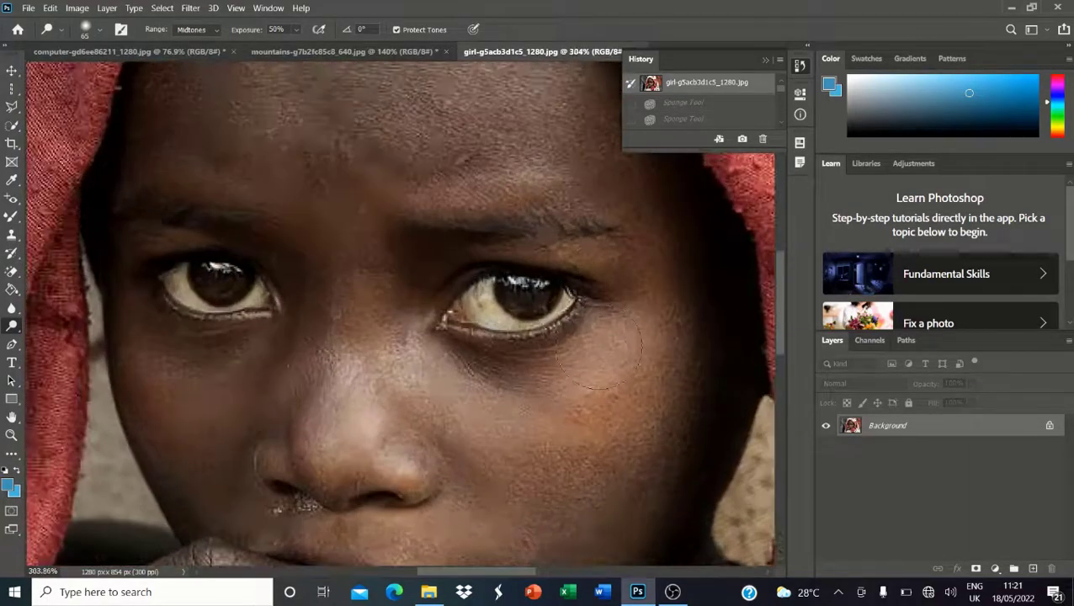
{"action": "key", "text": "bracketleft"}
{"action": "key", "text": "bracketleft"}
Duplicate the Background layer in the same document as Background copy.
{"action": "right_click", "coordinate": [887, 428]}
{"action": "left_click", "coordinate": [926, 276]}
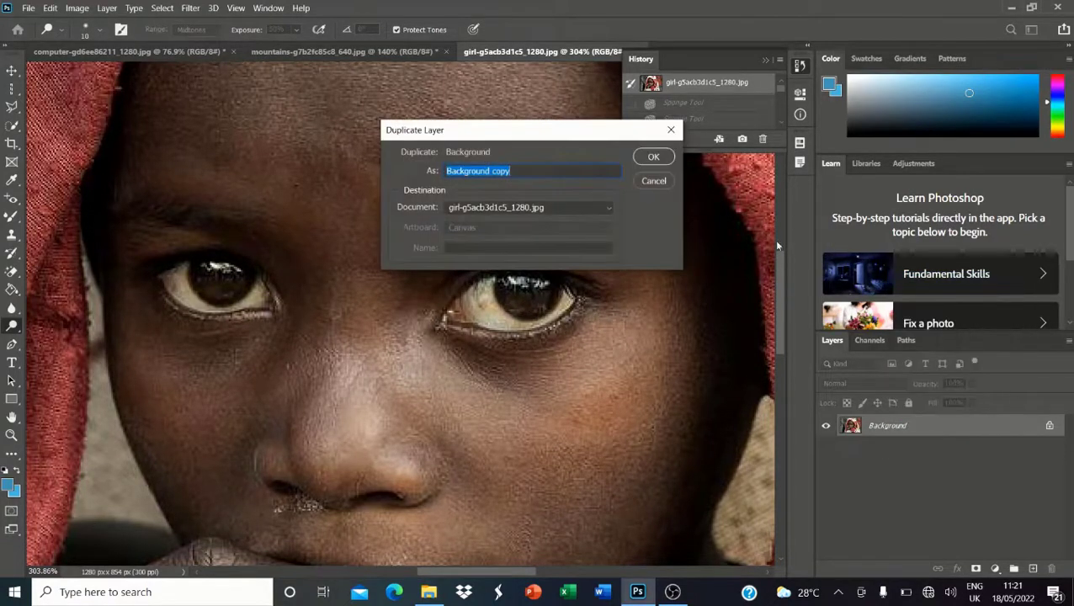
{"action": "left_click", "coordinate": [655, 158]}
Lighten the whites of both eyes with a 30-pixel Dodge brush set to Midtones and 50% exposure.
{"action": "scroll", "coordinate": [403, 317], "scroll_direction": "down", "scroll_amount": 2}
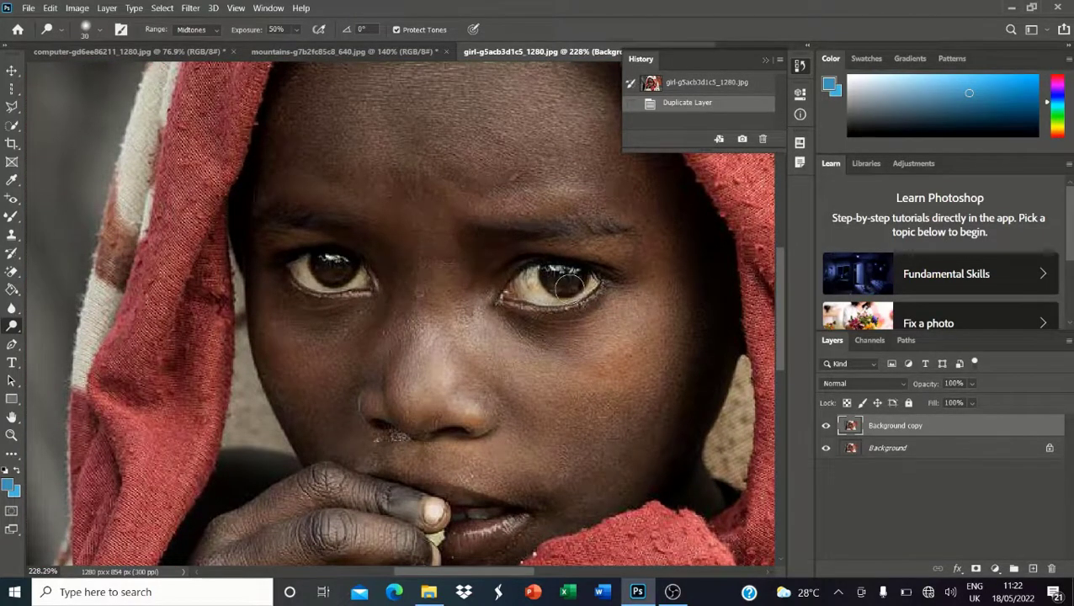
{"action": "scroll", "coordinate": [568, 286], "scroll_direction": "up", "scroll_amount": 1}
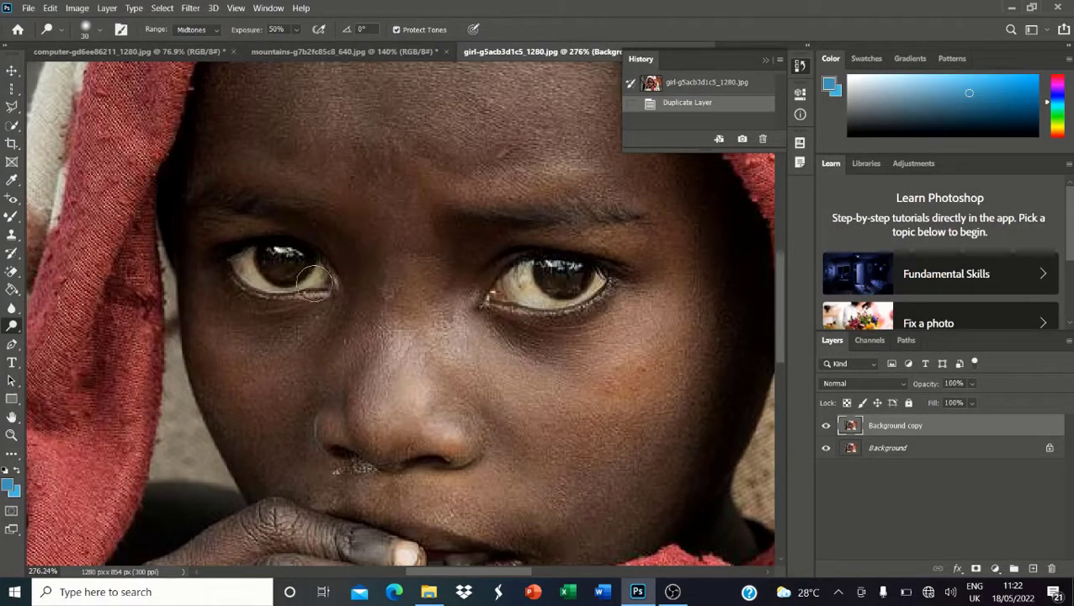
{"action": "mouse_move", "coordinate": [314, 280]}
{"action": "left_mouse_down"}
{"action": "mouse_move", "coordinate": [265, 278]}
{"action": "mouse_move", "coordinate": [243, 262]}
{"action": "mouse_move", "coordinate": [292, 284]}
{"action": "mouse_move", "coordinate": [318, 272]}
{"action": "left_mouse_up"}
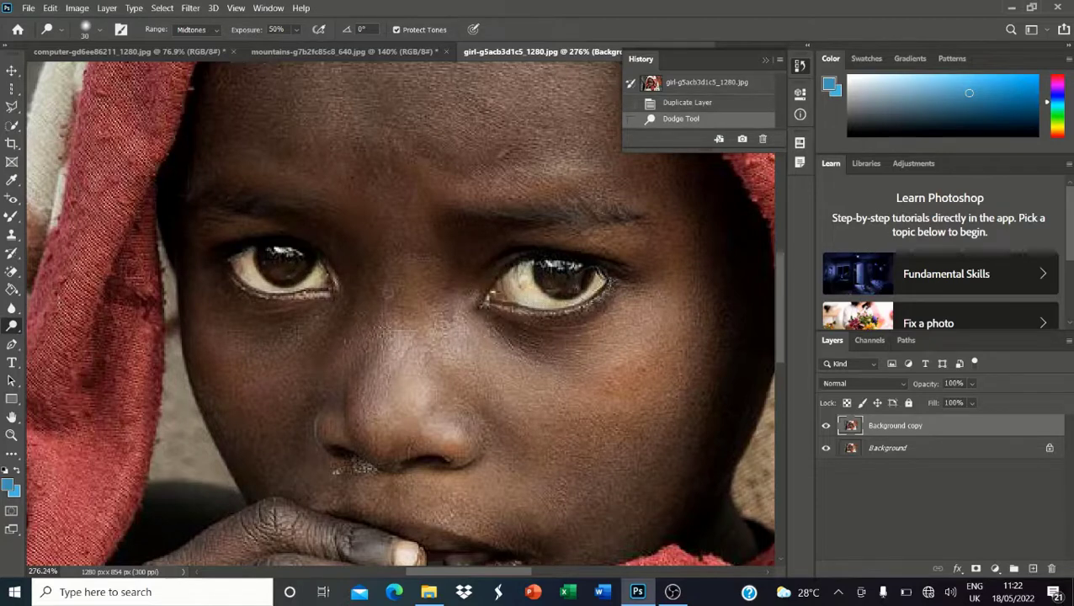
{"action": "left_click", "coordinate": [515, 278]}
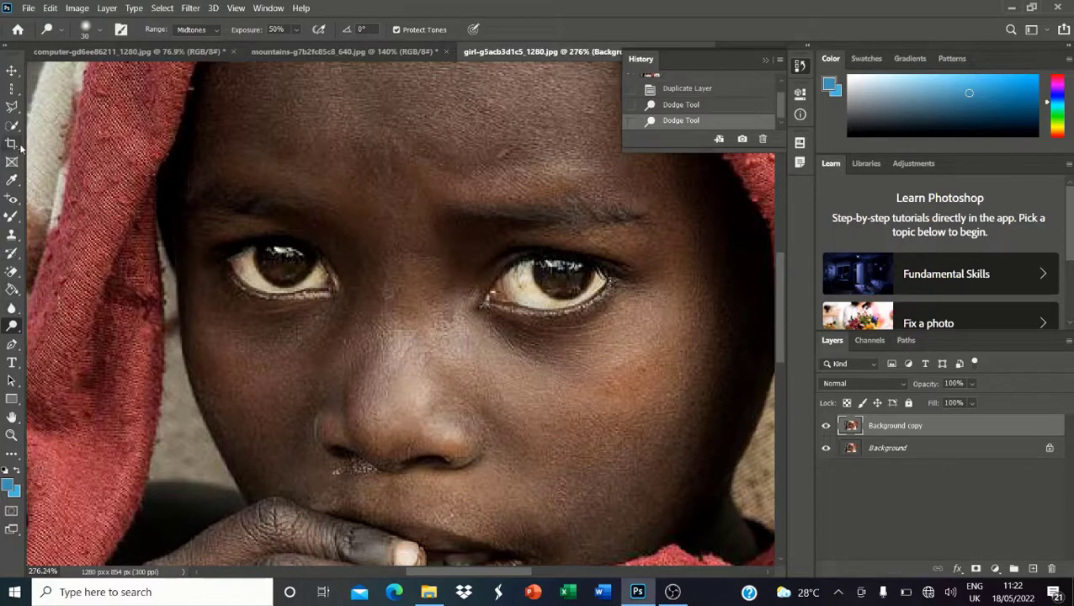
Select the whites of both eyes with the Magic Wand at tolerance 32, adding each area to the selection.
{"action": "left_click_drag", "start_coordinate": [15, 128], "coordinate": [59, 152]}
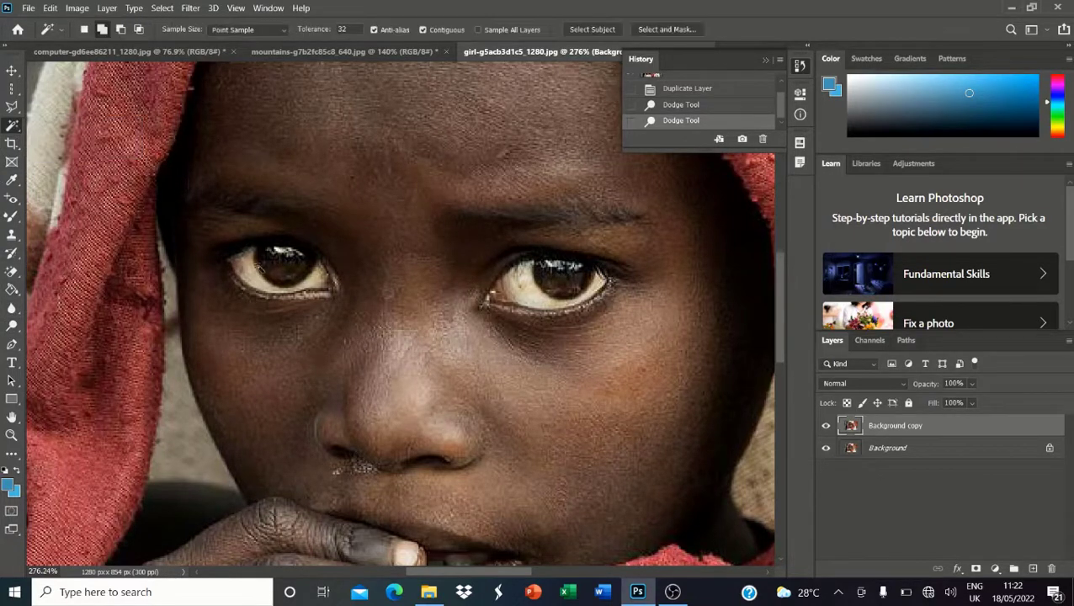
{"action": "left_click", "coordinate": [258, 280]}
{"action": "left_click", "coordinate": [312, 286], "text": "shift"}
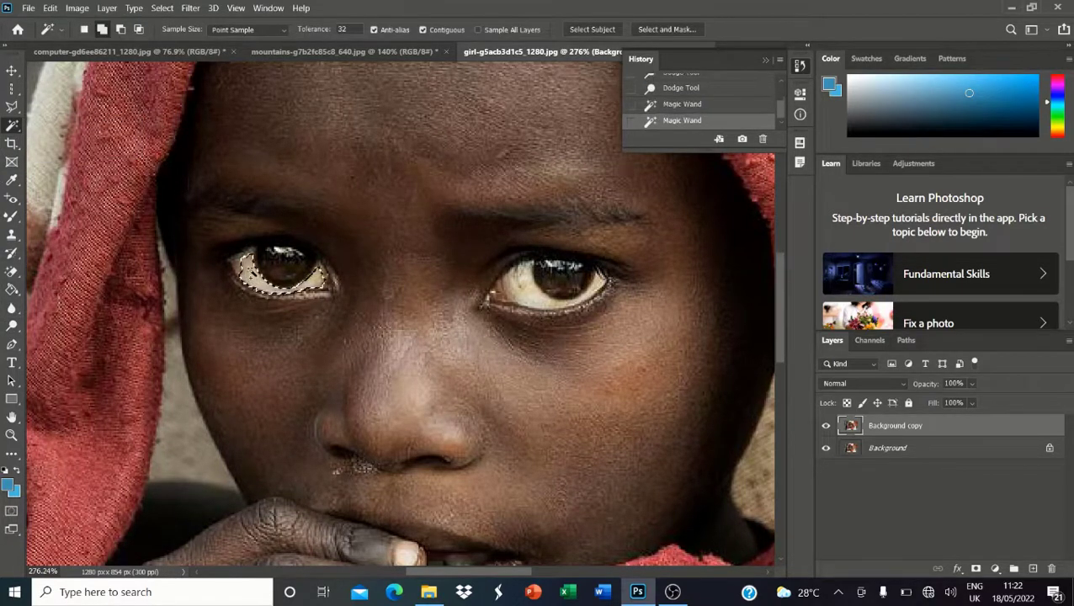
{"action": "left_click", "coordinate": [246, 274], "text": "shift"}
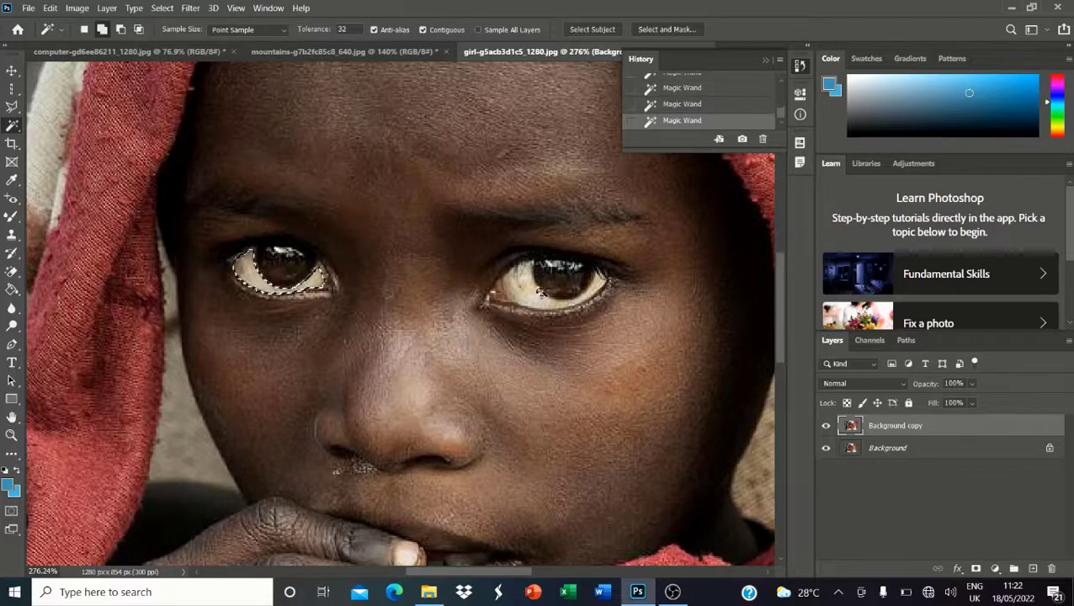
{"action": "left_click", "coordinate": [536, 292], "text": "shift"}
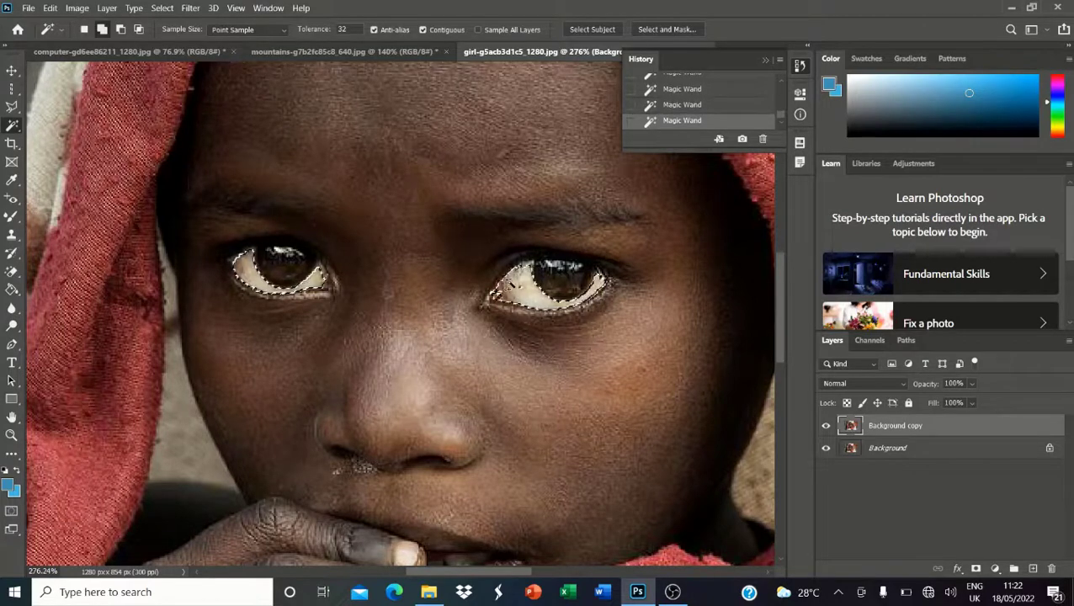
{"action": "left_click", "coordinate": [522, 291], "text": "shift"}
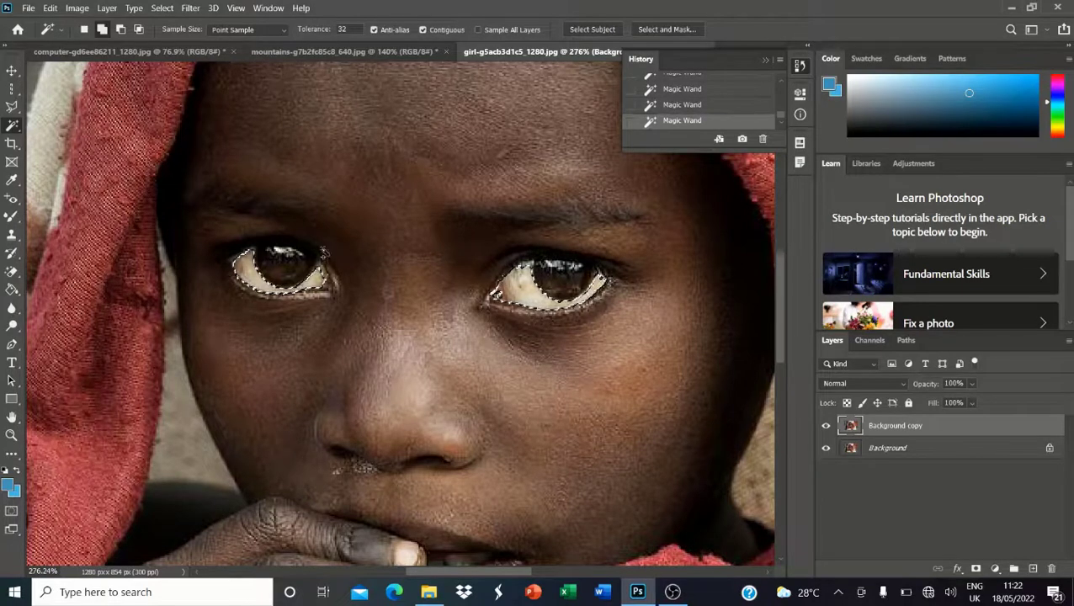
Feather the eye-white selection by 0.5 pixels.
{"action": "right_click", "coordinate": [252, 269]}
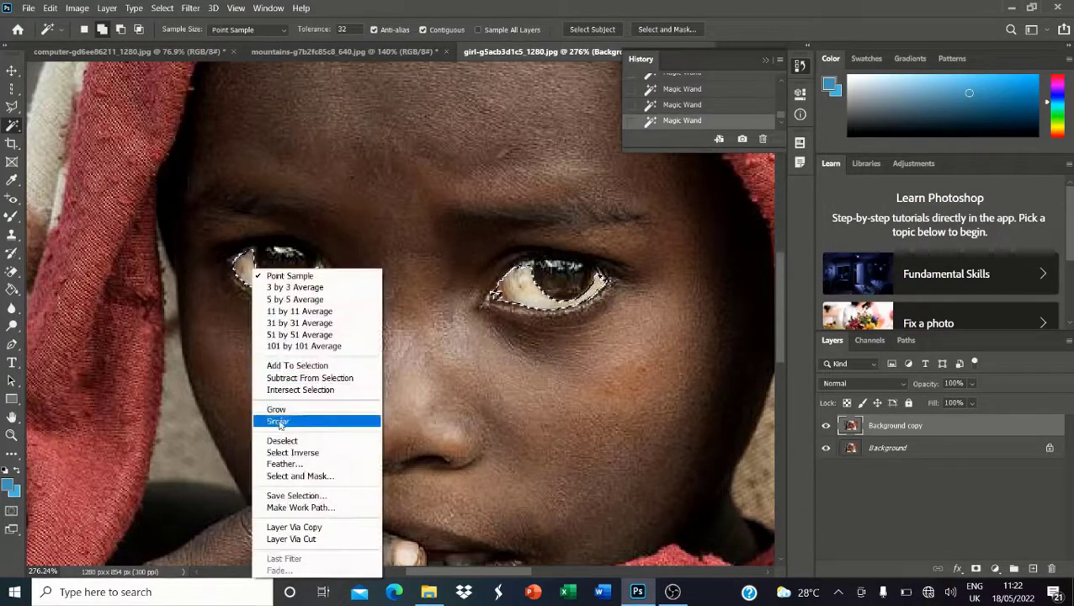
{"action": "left_click", "coordinate": [287, 465]}
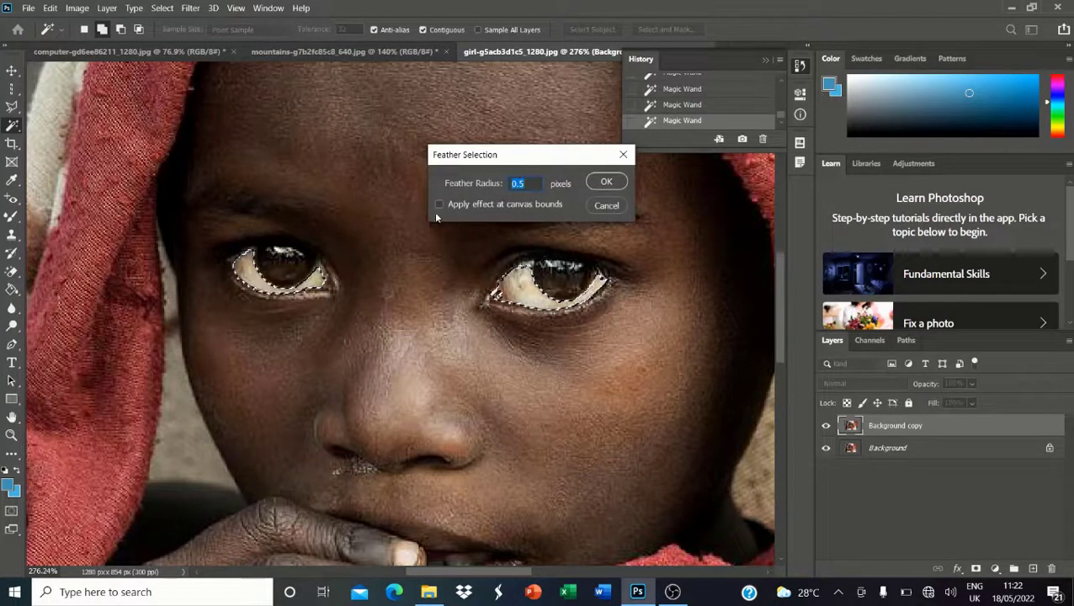
{"action": "left_click", "coordinate": [606, 182]}
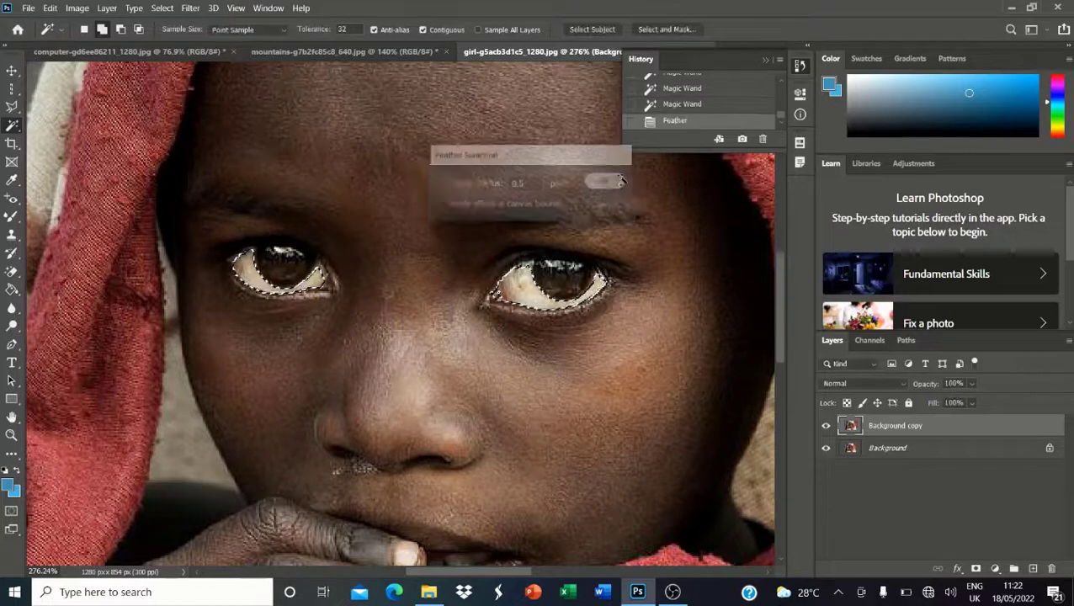
Lighten the selected eye whites with the Dodge tool using Midtones at 50% exposure.
{"action": "right_click", "coordinate": [11, 126]}
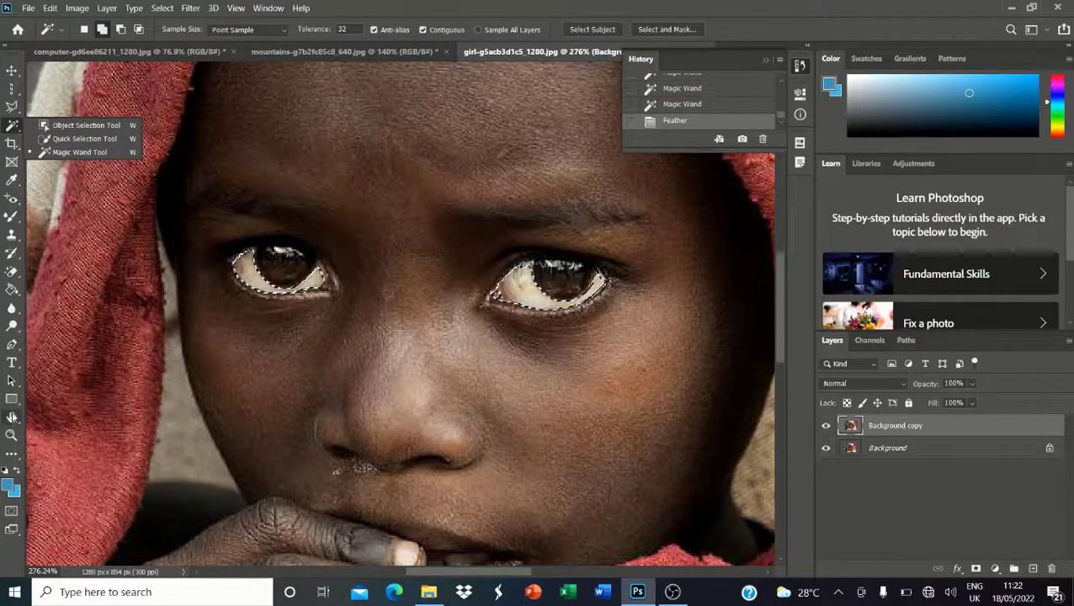
{"action": "left_click", "coordinate": [12, 328]}
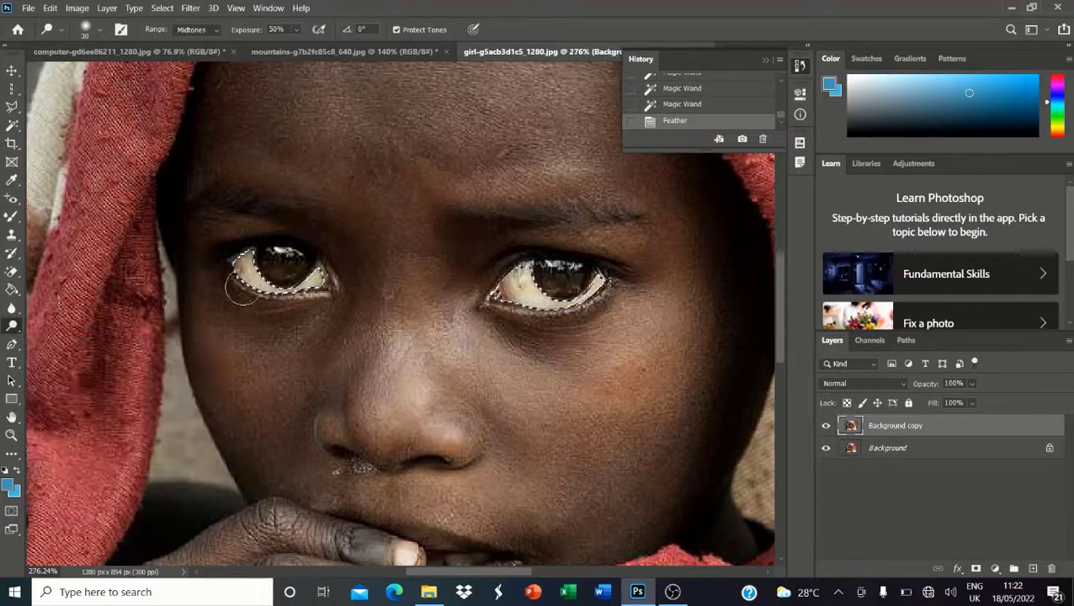
{"action": "left_click", "coordinate": [302, 272]}
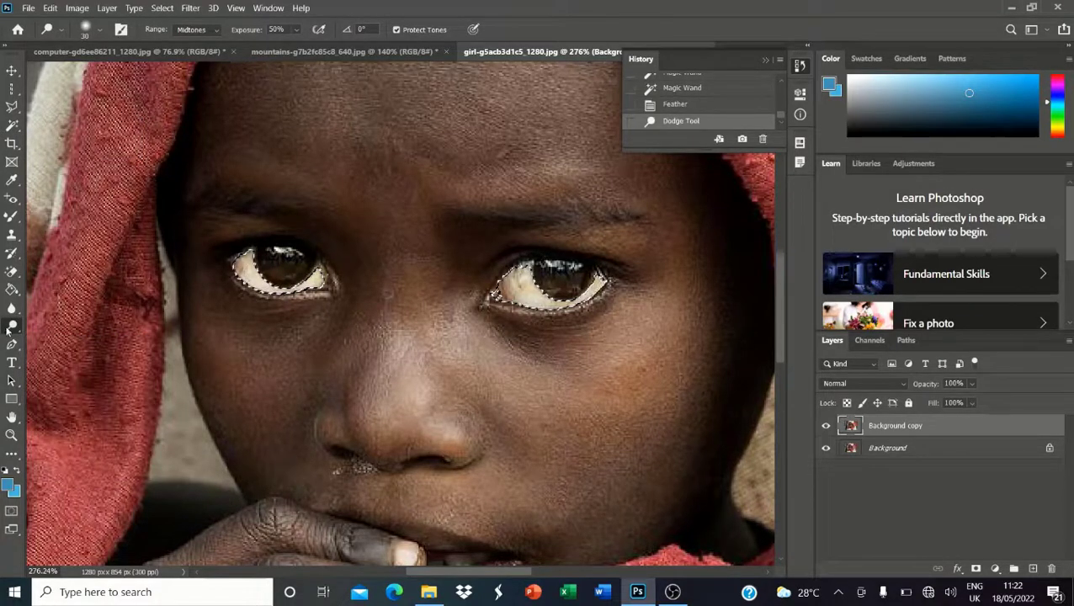
Remove the yellow tint from the selected eye whites with the Sponge tool in Desaturate mode at 50% flow.
{"action": "right_click", "coordinate": [12, 329]}
{"action": "left_click", "coordinate": [59, 354]}
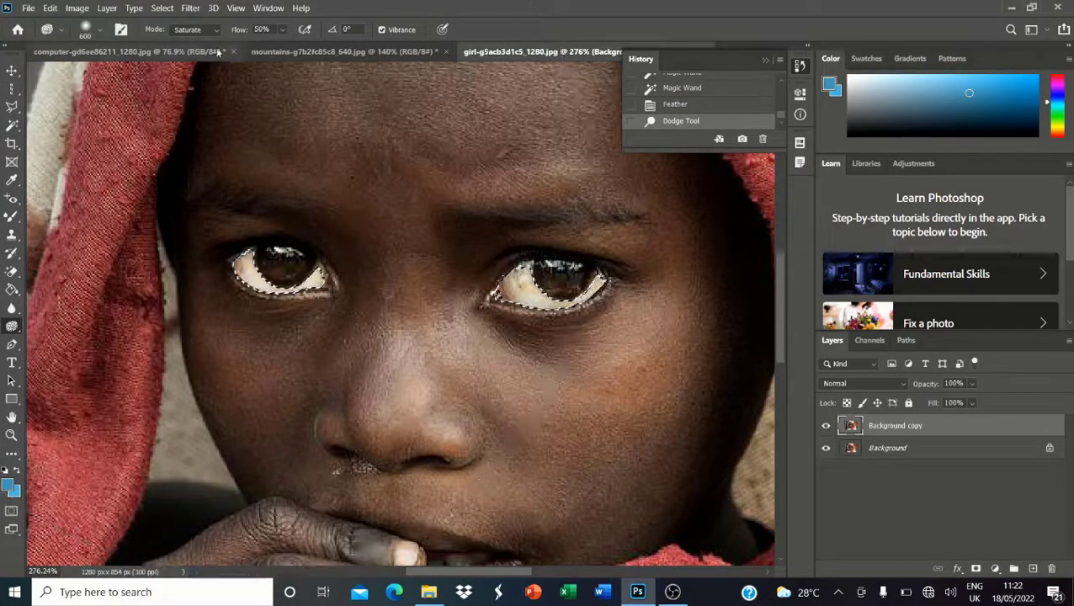
{"action": "left_click", "coordinate": [190, 32]}
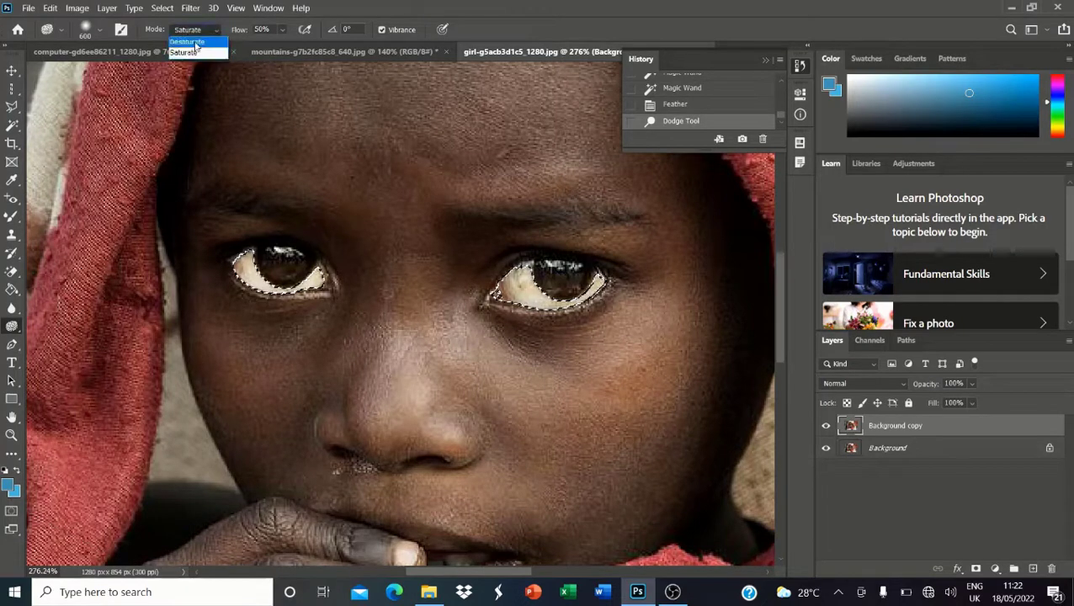
{"action": "left_click", "coordinate": [276, 278]}
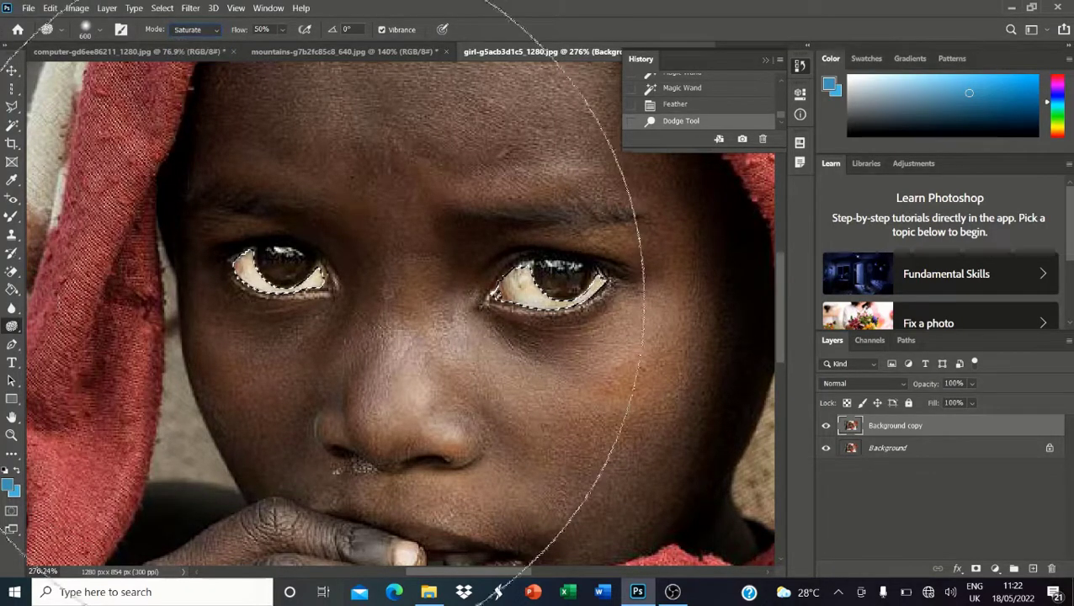
{"action": "left_click", "coordinate": [188, 34]}
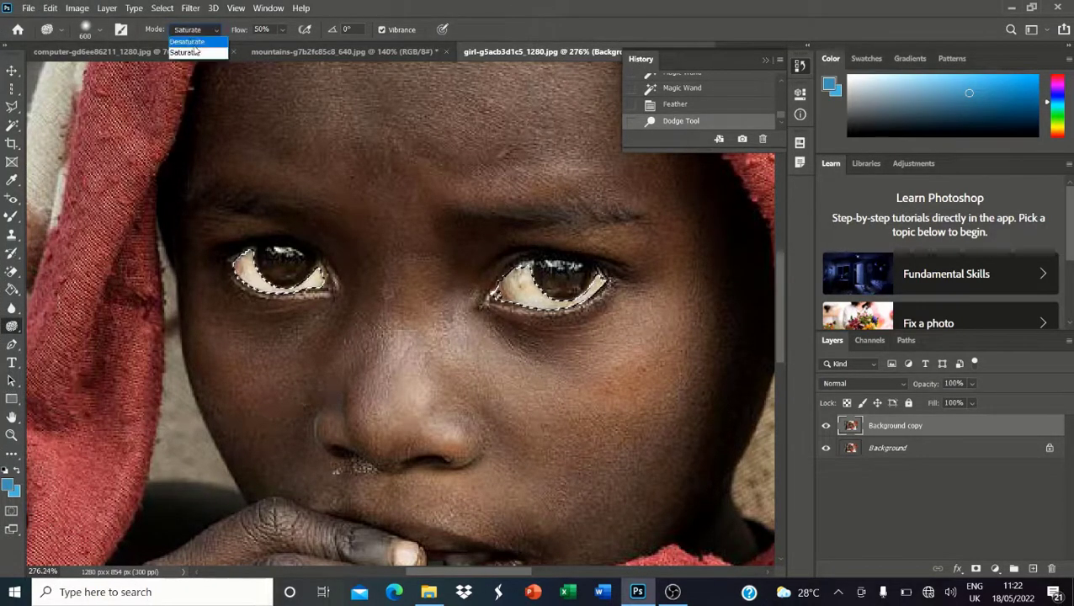
{"action": "left_click", "coordinate": [194, 42]}
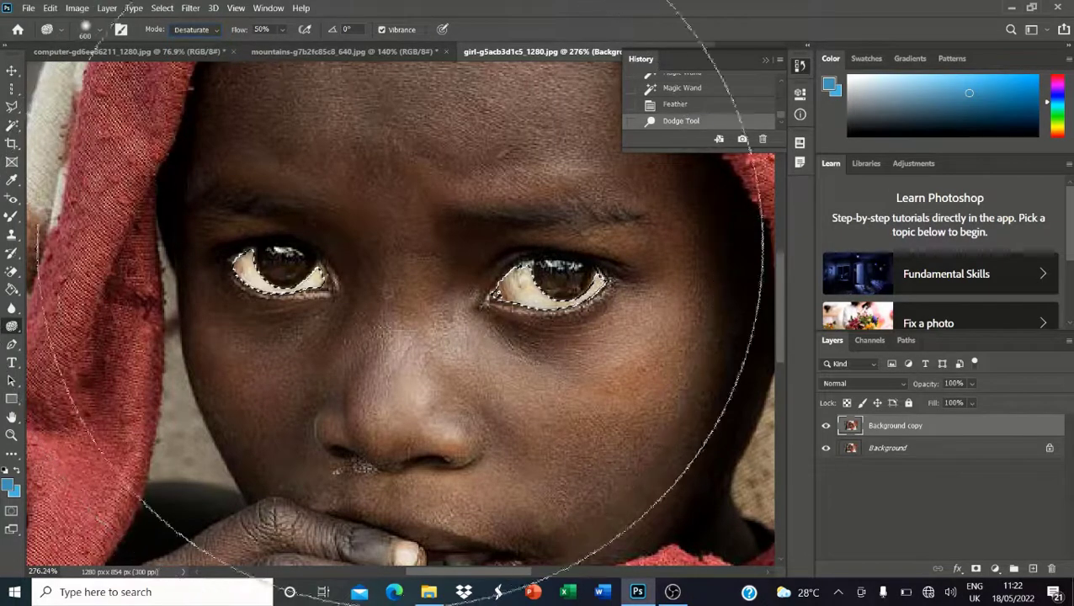
{"action": "left_click_drag", "start_coordinate": [402, 249], "coordinate": [663, 232]}
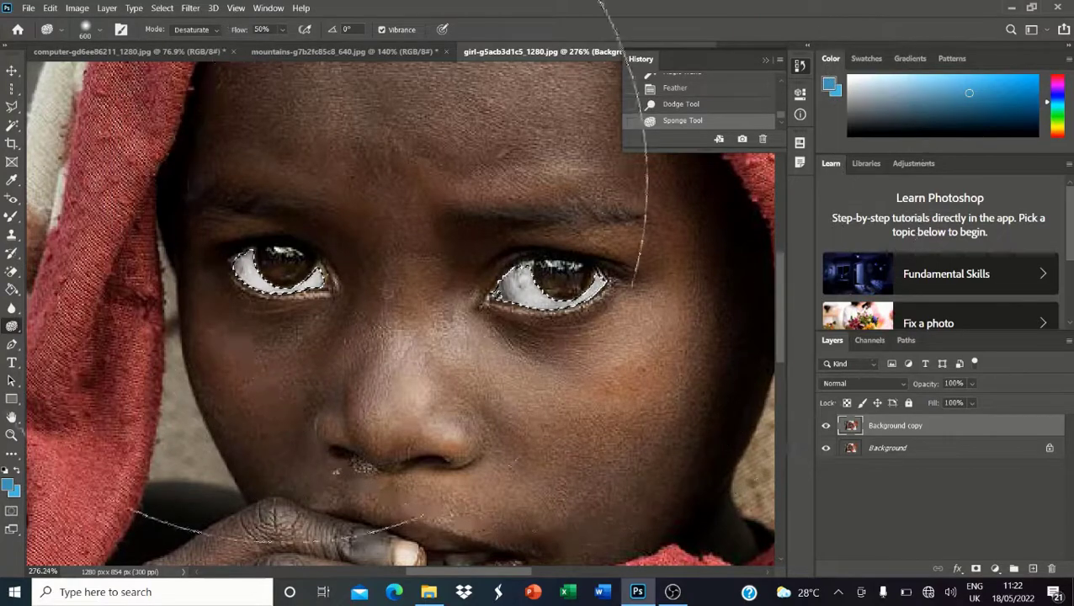
{"action": "left_click_drag", "start_coordinate": [285, 182], "coordinate": [481, 199]}
{"action": "scroll", "coordinate": [479, 199], "scroll_direction": "down", "scroll_amount": 5}
{"action": "scroll", "coordinate": [447, 208], "scroll_direction": "down", "scroll_amount": 1}
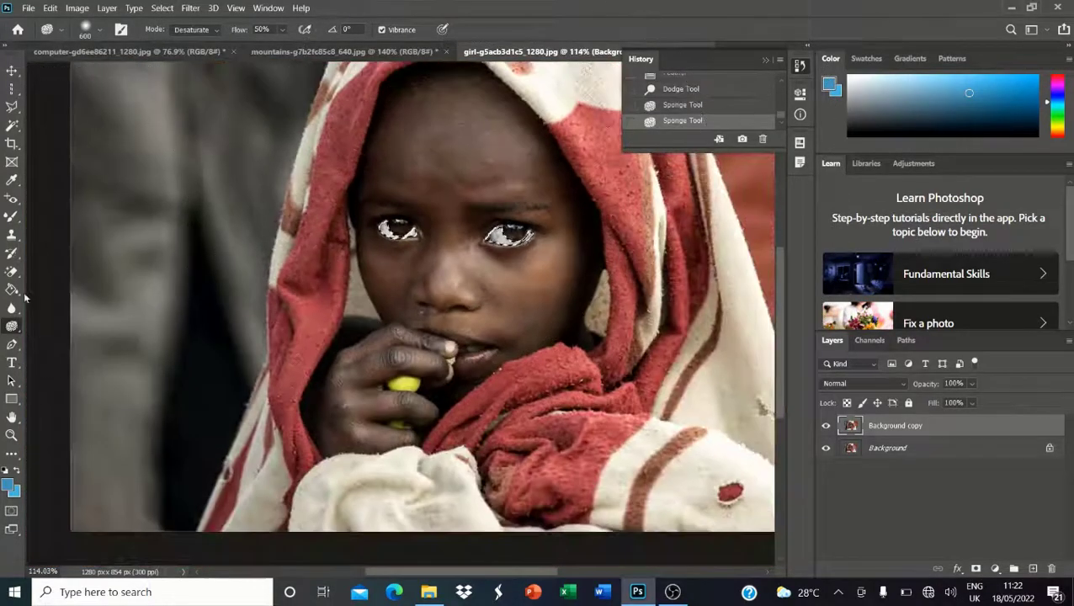
Brighten the desaturated whites of both eyes with the Dodge tool and clear the selection.
{"action": "right_click", "coordinate": [12, 326]}
{"action": "left_click", "coordinate": [59, 323]}
{"action": "scroll", "coordinate": [383, 229], "scroll_direction": "up", "scroll_amount": 5}
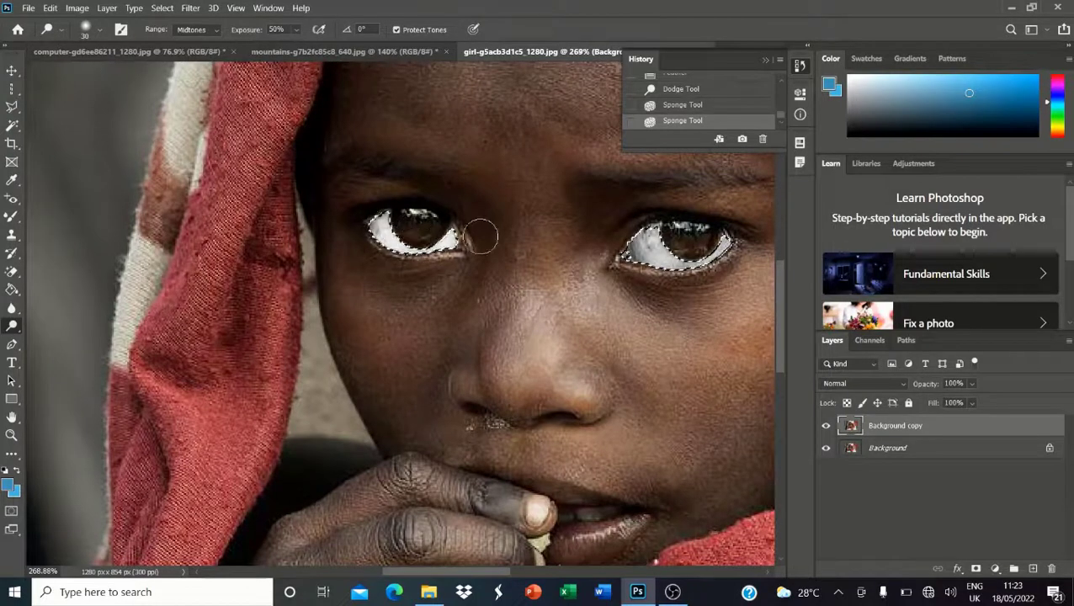
{"action": "mouse_move", "coordinate": [481, 237]}
{"action": "left_mouse_down"}
{"action": "mouse_move", "coordinate": [397, 225]}
{"action": "mouse_move", "coordinate": [442, 242]}
{"action": "left_mouse_up"}
{"action": "mouse_move", "coordinate": [720, 245]}
{"action": "left_mouse_down"}
{"action": "mouse_move", "coordinate": [628, 250]}
{"action": "mouse_move", "coordinate": [676, 254]}
{"action": "left_mouse_up"}
{"action": "scroll", "coordinate": [460, 286], "scroll_direction": "down", "scroll_amount": 5}
{"action": "scroll", "coordinate": [454, 306], "scroll_direction": "up", "scroll_amount": 1}
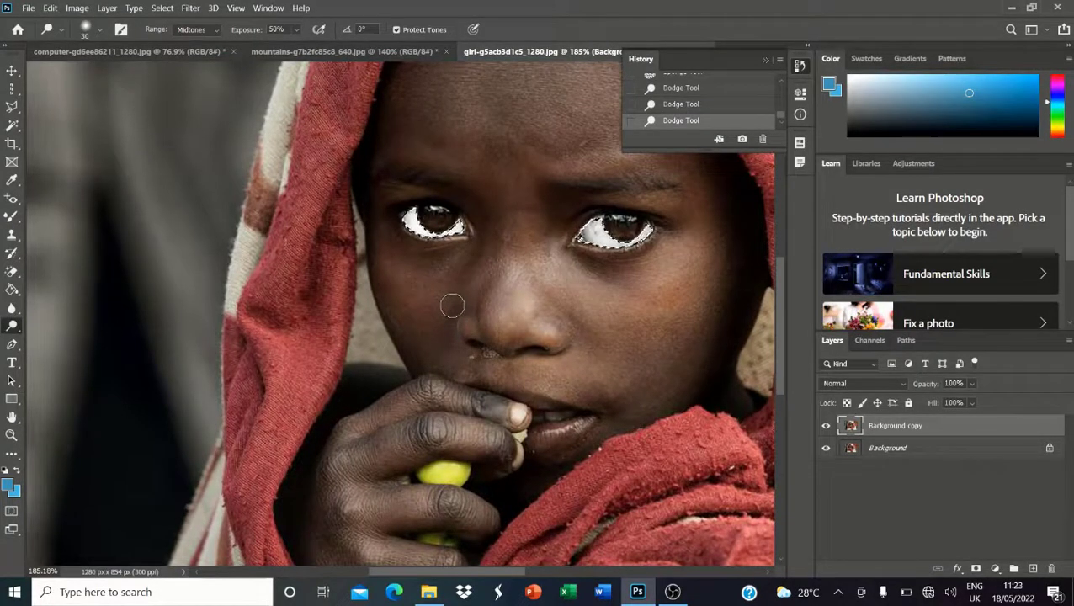
{"action": "key", "text": "ctrl+d"}
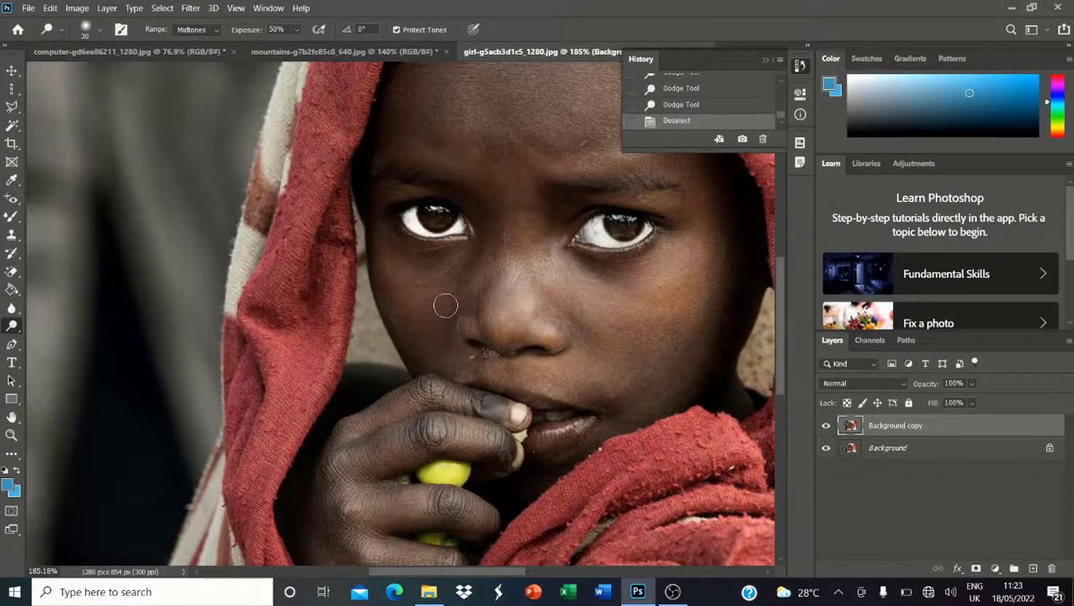
Compare the retouched eyes with the original by switching the Background copy layer's visibility off and on.
{"action": "scroll", "coordinate": [446, 304], "scroll_direction": "down", "scroll_amount": 4}
{"action": "scroll", "coordinate": [719, 96], "scroll_direction": "up", "scroll_amount": 3}
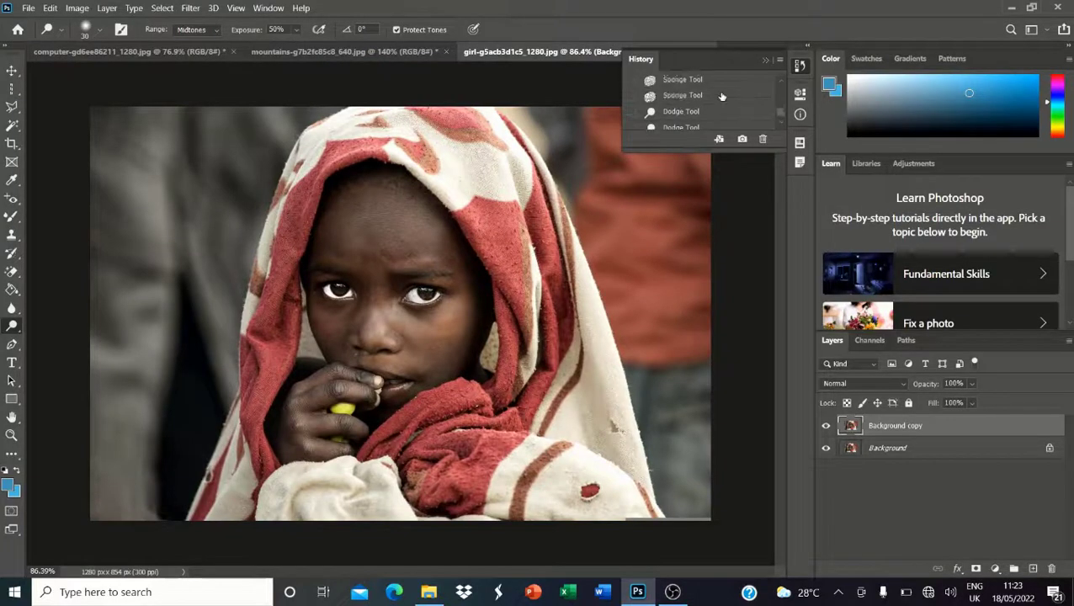
{"action": "left_click", "coordinate": [827, 426]}
{"action": "left_click", "coordinate": [827, 426]}
{"action": "left_click", "coordinate": [827, 426]}
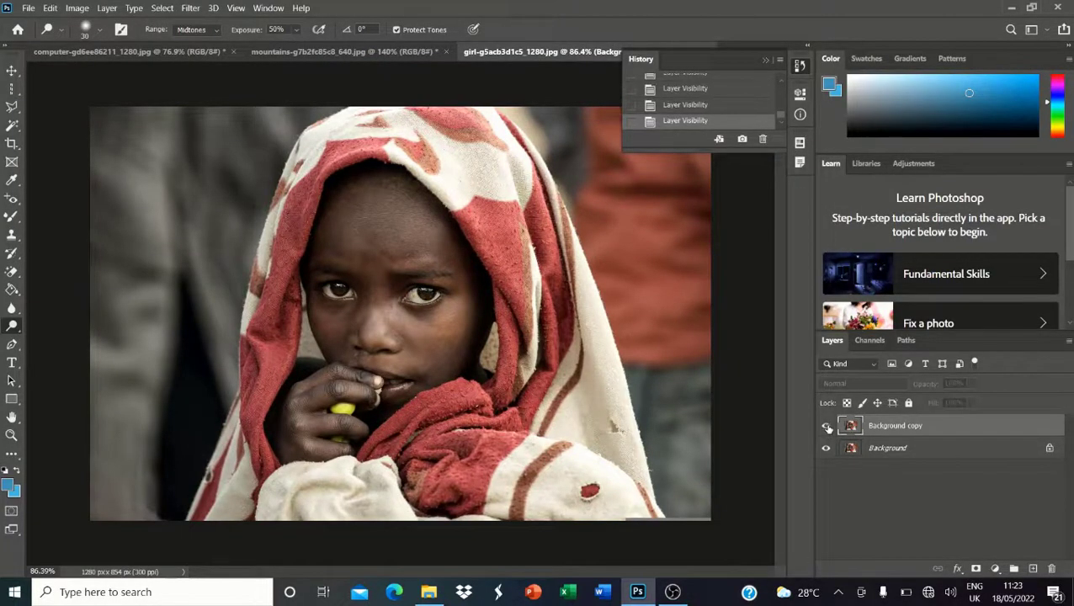
{"action": "left_click", "coordinate": [827, 426]}
Examine the retouched eyes up close and in the context of the whole portrait.
{"action": "scroll", "coordinate": [362, 244], "scroll_direction": "up", "scroll_amount": 5}
{"action": "scroll", "coordinate": [336, 301], "scroll_direction": "down", "scroll_amount": 4}
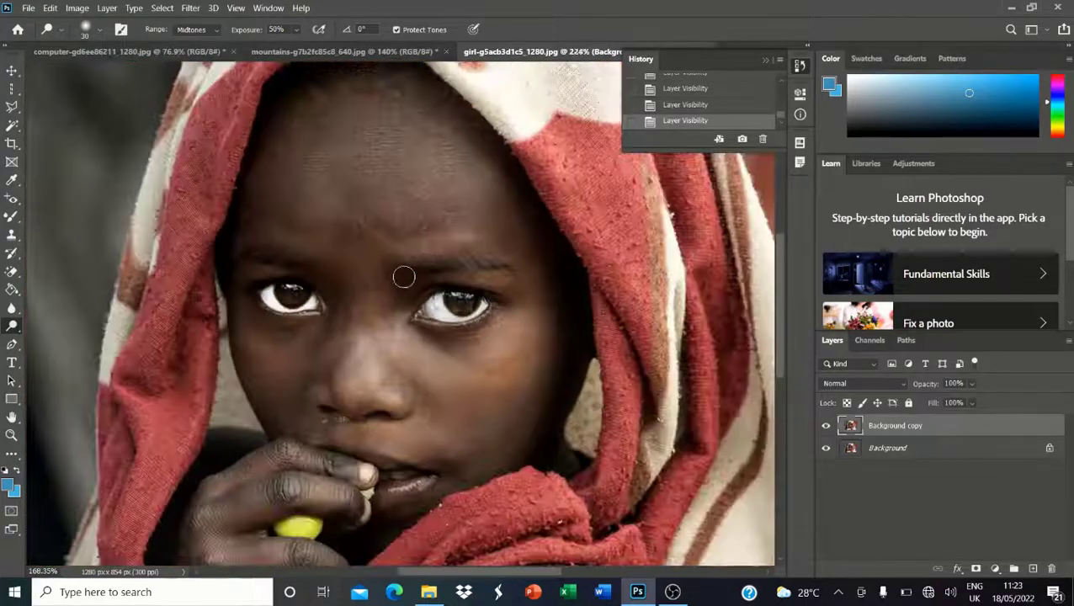
{"action": "scroll", "coordinate": [402, 276], "scroll_direction": "up", "scroll_amount": 4}
{"action": "scroll", "coordinate": [359, 312], "scroll_direction": "down", "scroll_amount": 4}
{"action": "scroll", "coordinate": [371, 312], "scroll_direction": "up", "scroll_amount": 5}
{"action": "scroll", "coordinate": [444, 223], "scroll_direction": "up", "scroll_amount": 2}
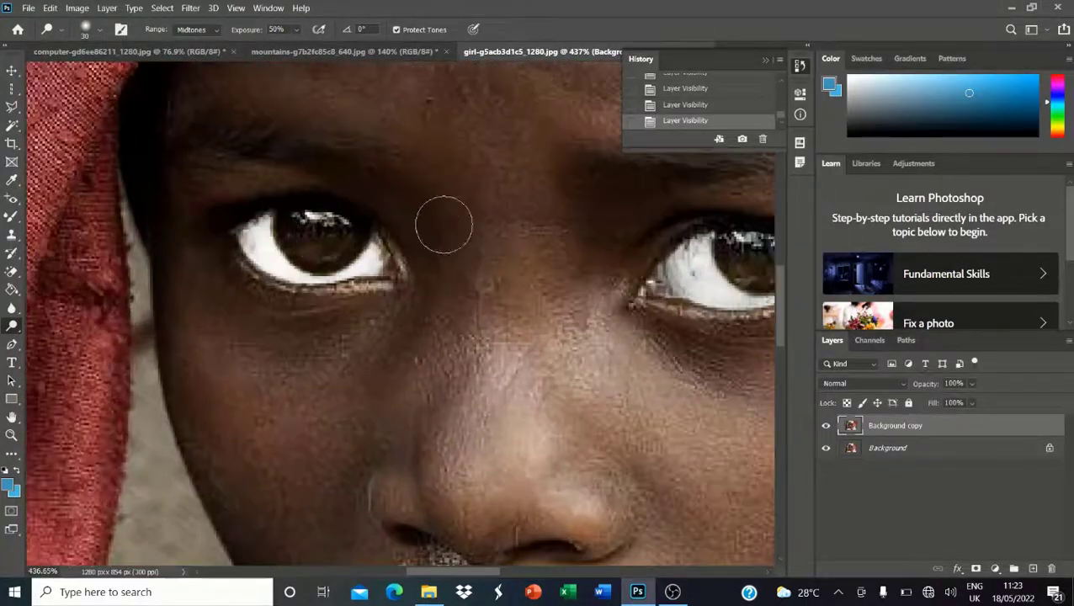
{"action": "scroll", "coordinate": [523, 216], "scroll_direction": "down", "scroll_amount": 6}
{"action": "scroll", "coordinate": [569, 232], "scroll_direction": "up", "scroll_amount": 2}
{"action": "scroll", "coordinate": [569, 233], "scroll_direction": "down", "scroll_amount": 2}
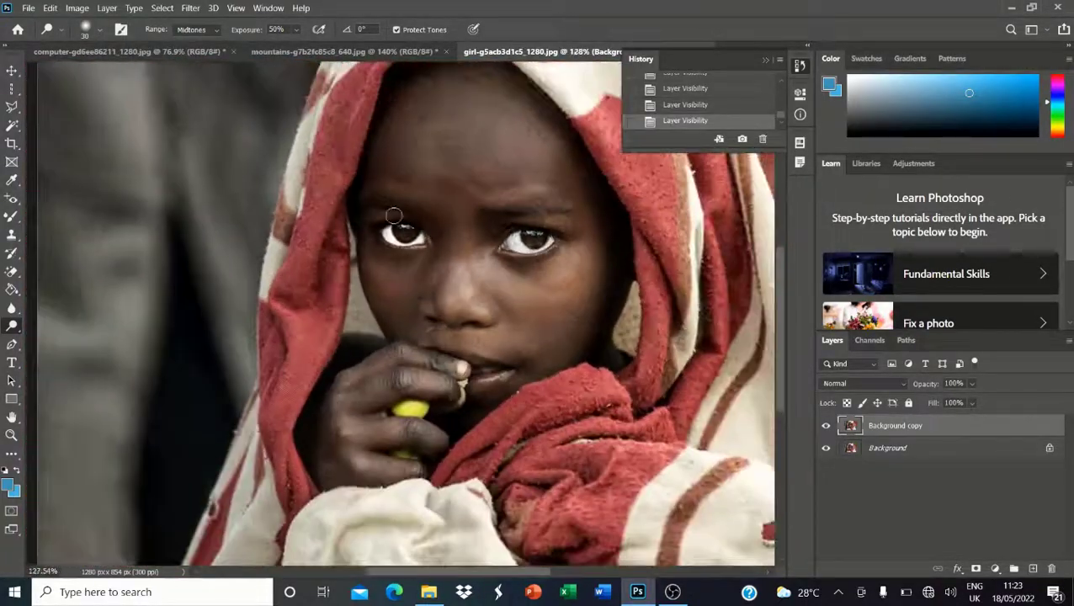
{"action": "scroll", "coordinate": [152, 263], "scroll_direction": "up", "scroll_amount": 1}
{"action": "scroll", "coordinate": [240, 305], "scroll_direction": "down", "scroll_amount": 1}
{"action": "scroll", "coordinate": [580, 304], "scroll_direction": "down", "scroll_amount": 2}
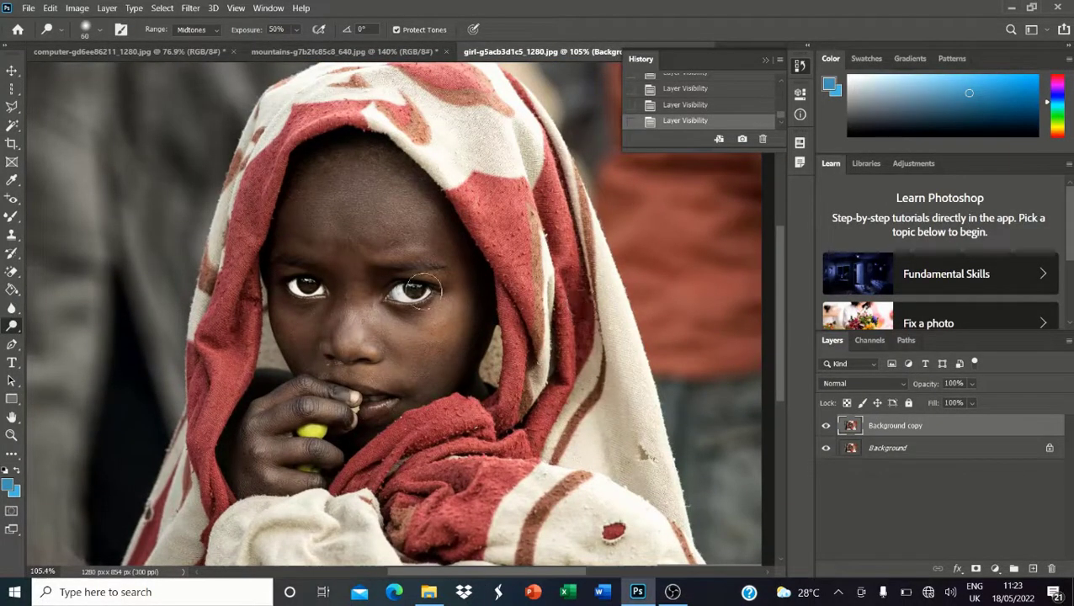
Lighten the girl's cheeks, nose and hand with the Dodge tool set to Midtones at 50% exposure.
{"action": "mouse_move", "coordinate": [423, 290]}
{"action": "left_mouse_down"}
{"action": "mouse_move", "coordinate": [443, 319]}
{"action": "mouse_move", "coordinate": [453, 316]}
{"action": "mouse_move", "coordinate": [410, 327]}
{"action": "mouse_move", "coordinate": [384, 313]}
{"action": "mouse_move", "coordinate": [424, 342]}
{"action": "left_mouse_up"}
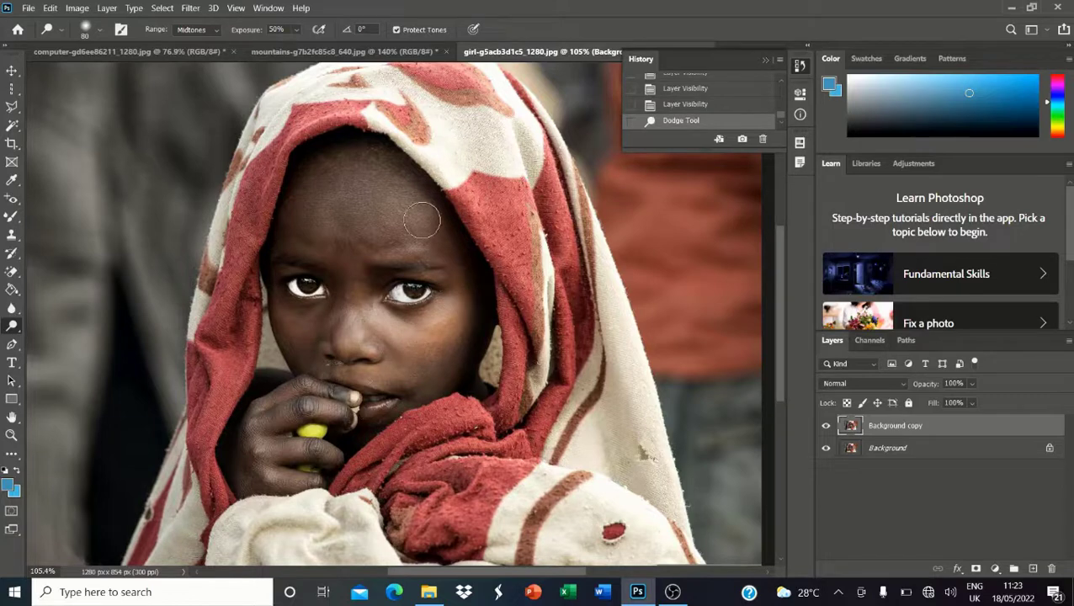
{"action": "left_click_drag", "start_coordinate": [360, 330], "coordinate": [357, 334]}
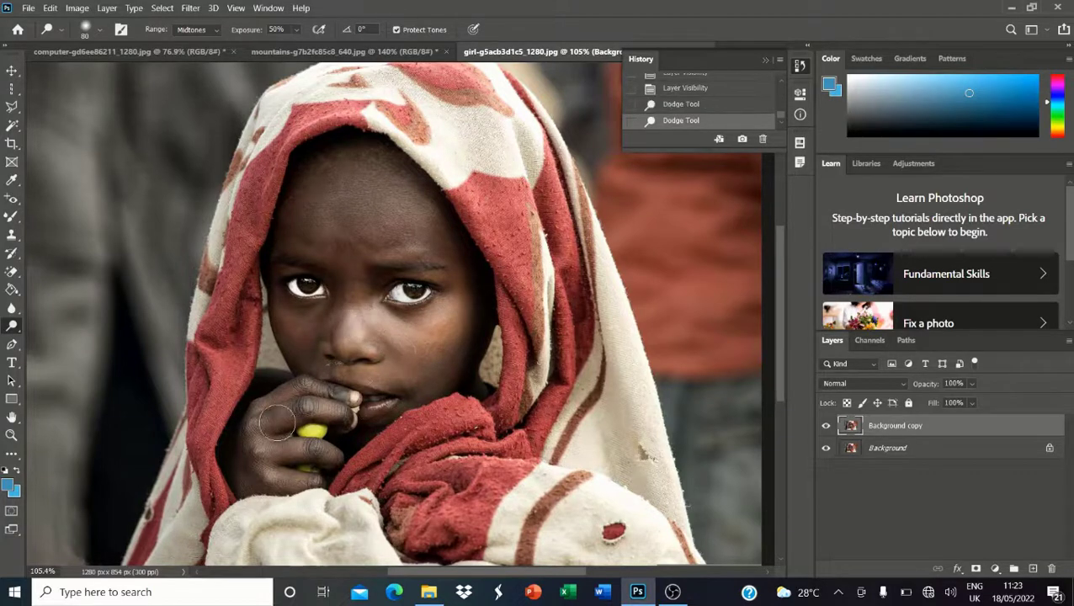
{"action": "mouse_move", "coordinate": [258, 450]}
{"action": "left_mouse_down"}
{"action": "mouse_move", "coordinate": [252, 407]}
{"action": "mouse_move", "coordinate": [278, 397]}
{"action": "left_mouse_up"}
{"action": "scroll", "coordinate": [319, 331], "scroll_direction": "down", "scroll_amount": 6}
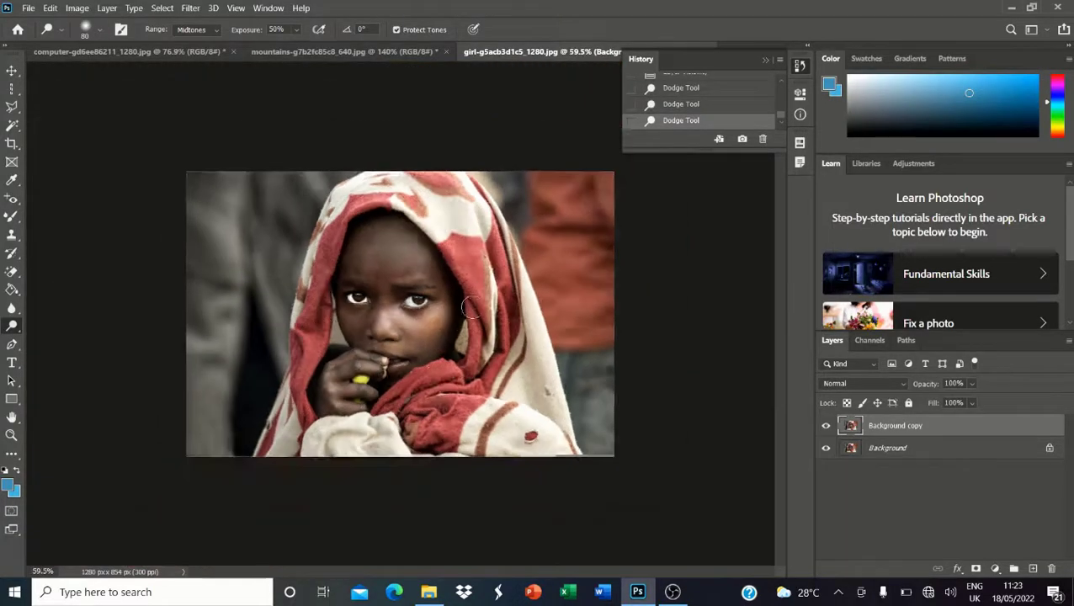
{"action": "scroll", "coordinate": [478, 282], "scroll_direction": "up", "scroll_amount": 5}
{"action": "scroll", "coordinate": [486, 263], "scroll_direction": "up", "scroll_amount": 1}
{"action": "left_click_drag", "start_coordinate": [306, 325], "coordinate": [326, 328]}
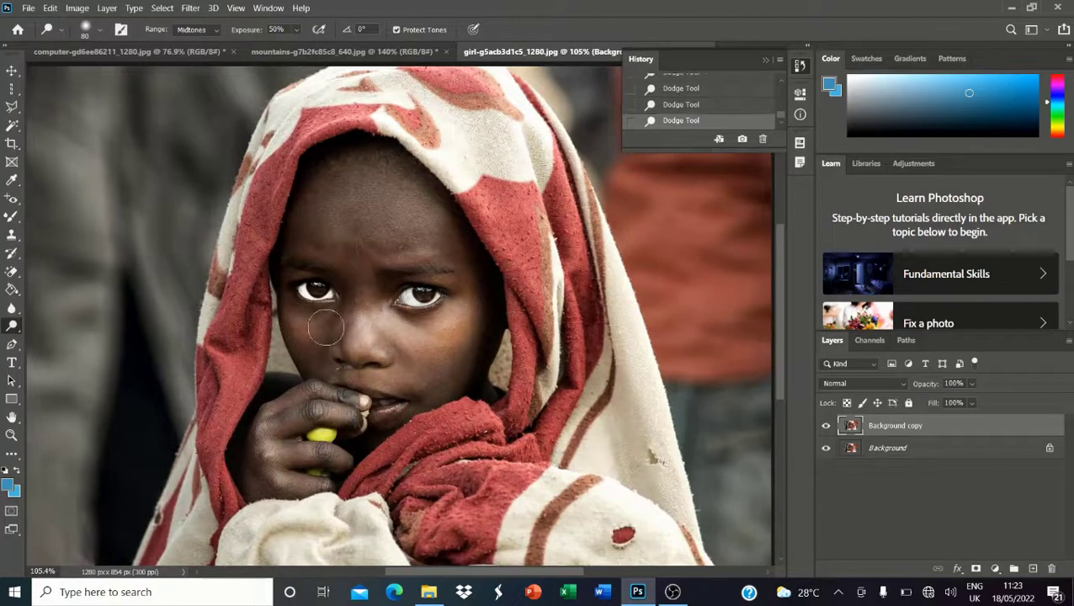
{"action": "scroll", "coordinate": [436, 222], "scroll_direction": "down", "scroll_amount": 3}
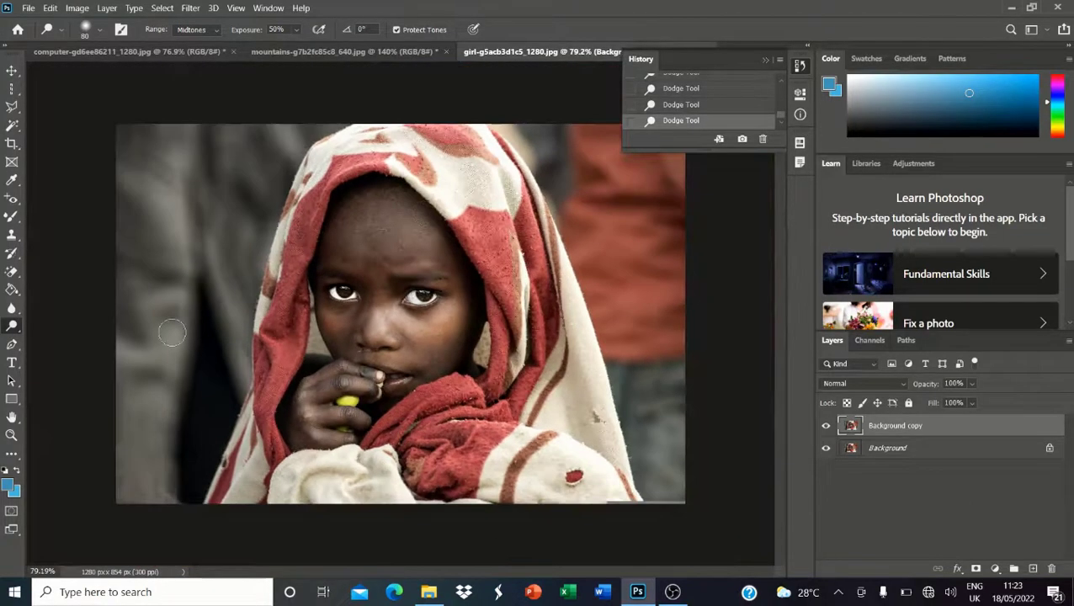
Darken the side of the girl's face and her forehead with the Burn tool set to Midtones at 50% exposure.
{"action": "right_click", "coordinate": [11, 329]}
{"action": "left_click", "coordinate": [55, 339]}
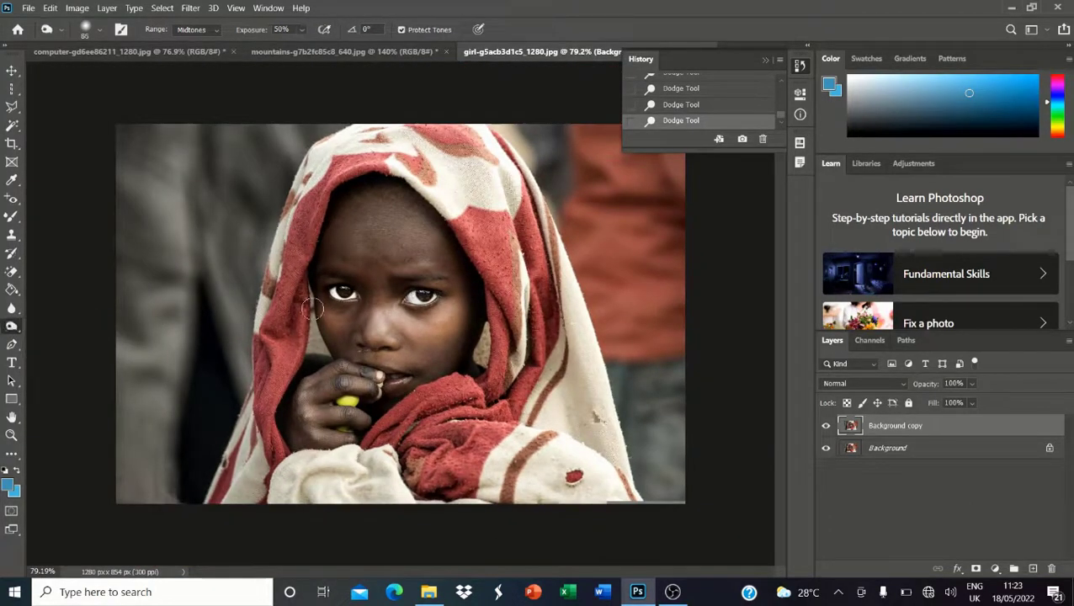
{"action": "scroll", "coordinate": [452, 313], "scroll_direction": "up", "scroll_amount": 1}
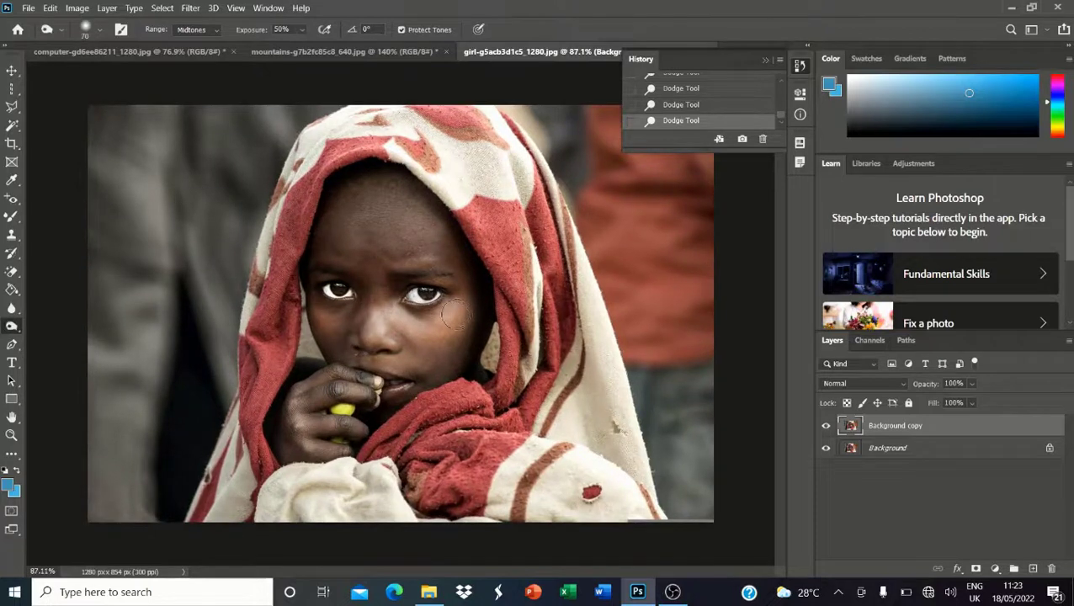
{"action": "mouse_move", "coordinate": [464, 244]}
{"action": "left_mouse_down"}
{"action": "mouse_move", "coordinate": [477, 321]}
{"action": "mouse_move", "coordinate": [445, 373]}
{"action": "left_mouse_up"}
{"action": "mouse_move", "coordinate": [417, 192]}
{"action": "left_mouse_down"}
{"action": "mouse_move", "coordinate": [347, 181]}
{"action": "mouse_move", "coordinate": [360, 212]}
{"action": "mouse_move", "coordinate": [321, 204]}
{"action": "mouse_move", "coordinate": [311, 224]}
{"action": "mouse_move", "coordinate": [333, 231]}
{"action": "mouse_move", "coordinate": [306, 232]}
{"action": "mouse_move", "coordinate": [345, 255]}
{"action": "mouse_move", "coordinate": [376, 253]}
{"action": "left_mouse_up"}
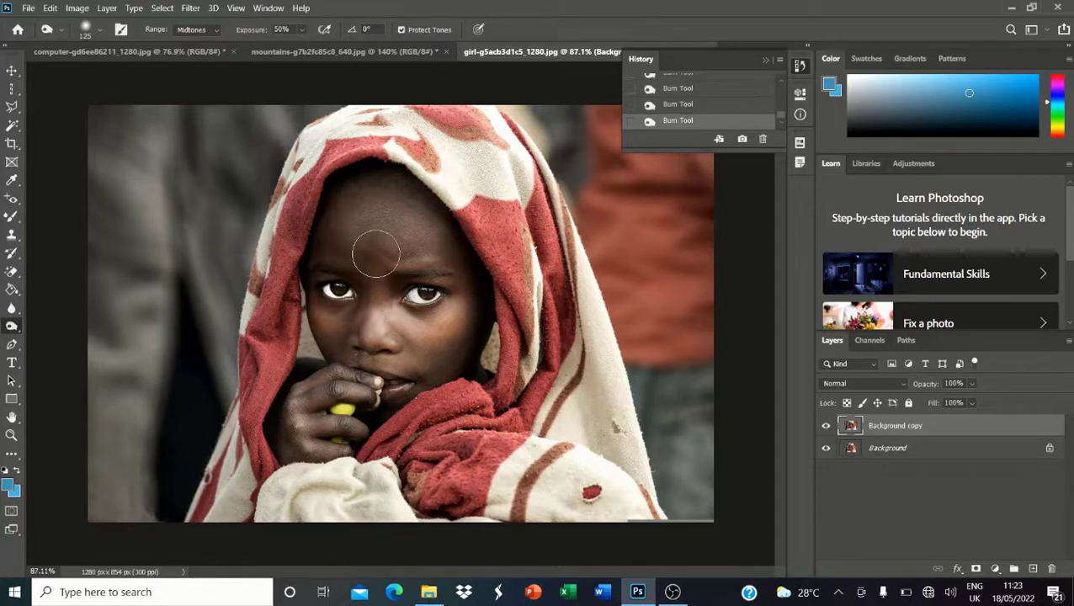
{"action": "left_click_drag", "start_coordinate": [442, 251], "coordinate": [448, 252]}
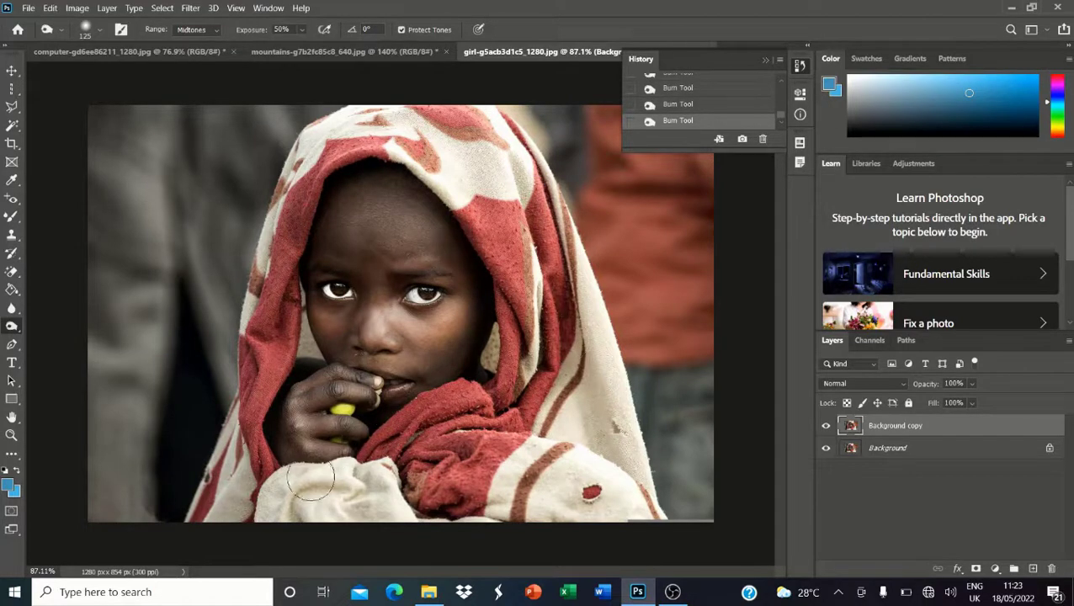
{"action": "scroll", "coordinate": [728, 318], "scroll_direction": "down", "scroll_amount": 3}
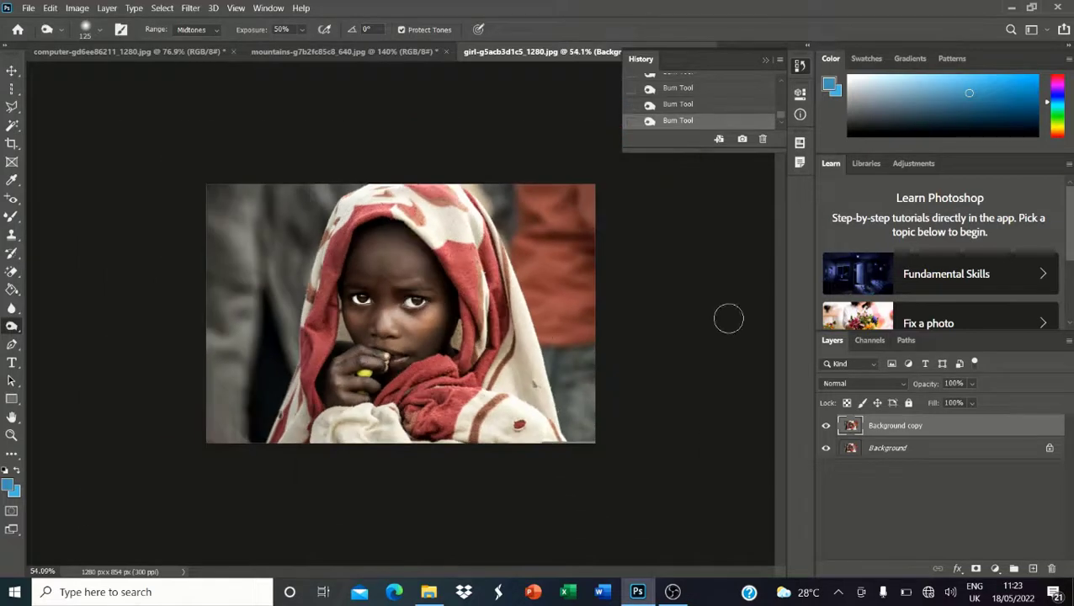
Compare the dodged and burned face with the original by toggling the Background copy layer's visibility, then examine it up close.
{"action": "left_click", "coordinate": [826, 426]}
{"action": "left_click", "coordinate": [826, 426]}
{"action": "left_click", "coordinate": [826, 426]}
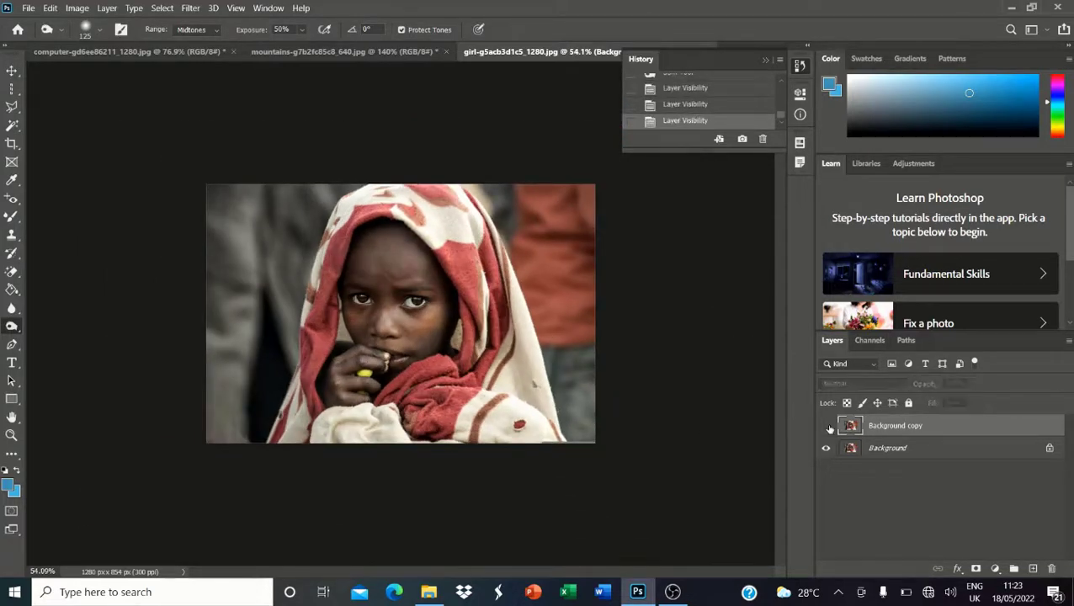
{"action": "left_click", "coordinate": [827, 426]}
{"action": "left_click", "coordinate": [827, 426]}
{"action": "left_click", "coordinate": [827, 426]}
{"action": "scroll", "coordinate": [401, 278], "scroll_direction": "up", "scroll_amount": 5}
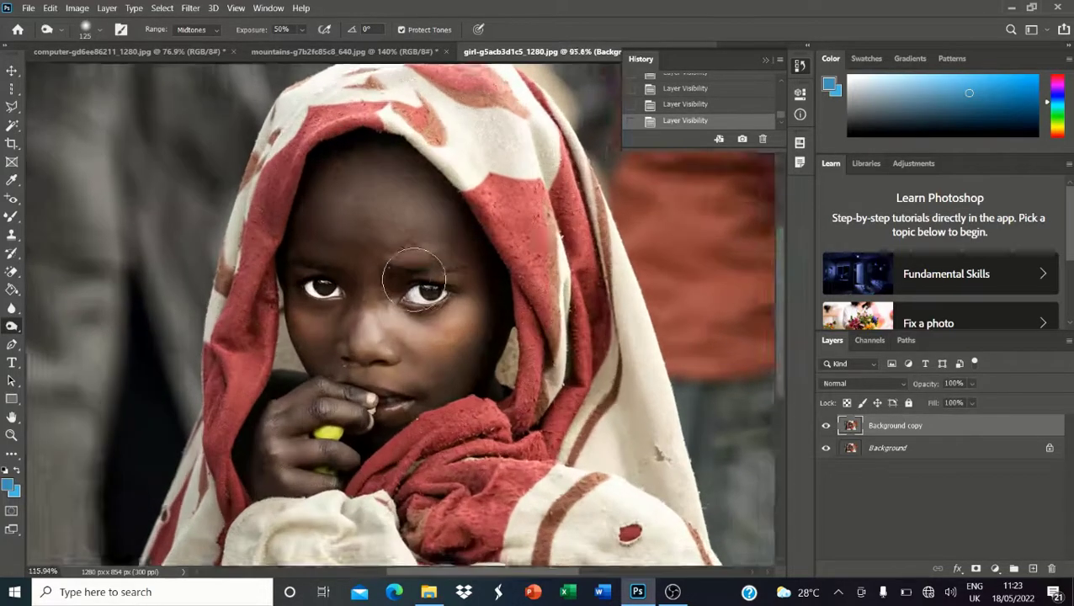
{"action": "scroll", "coordinate": [398, 265], "scroll_direction": "down", "scroll_amount": 3}
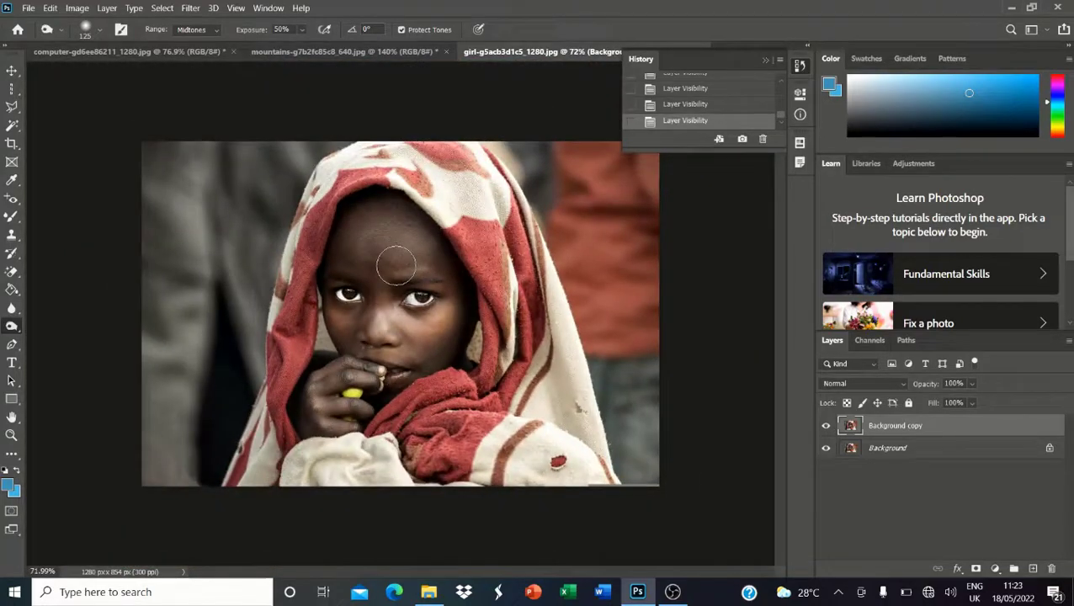
{"action": "scroll", "coordinate": [397, 264], "scroll_direction": "up", "scroll_amount": 4}
{"action": "scroll", "coordinate": [395, 260], "scroll_direction": "down", "scroll_amount": 3}
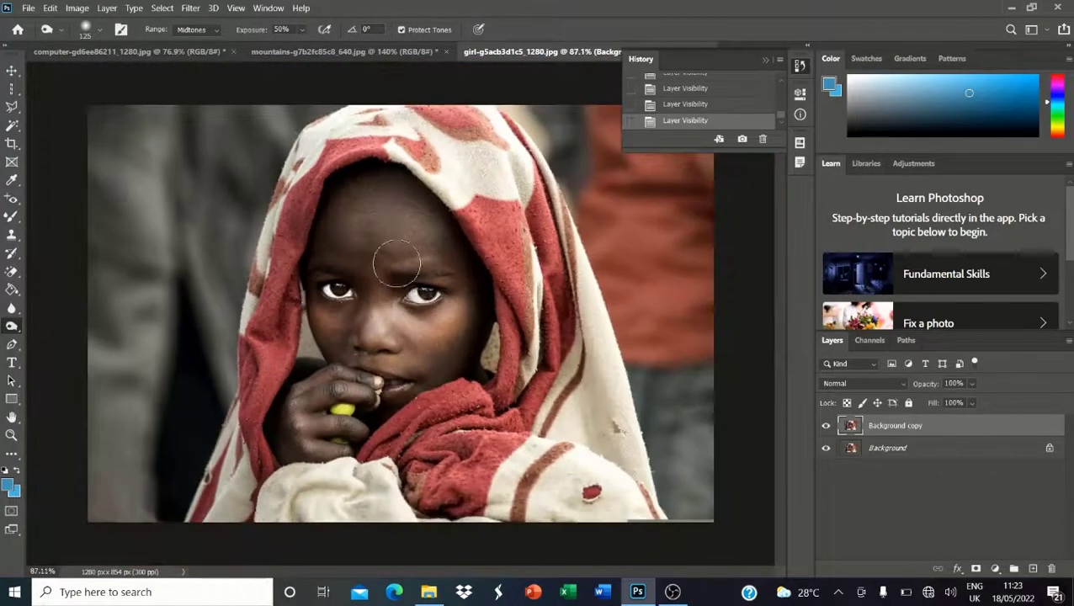
{"action": "scroll", "coordinate": [286, 324], "scroll_direction": "up", "scroll_amount": 1}
{"action": "scroll", "coordinate": [153, 323], "scroll_direction": "down", "scroll_amount": 2}
Mute the red background clothing beside the girl with the Sponge tool in Desaturate mode, using a 600 px brush and 50% flow.
{"action": "right_click", "coordinate": [12, 326]}
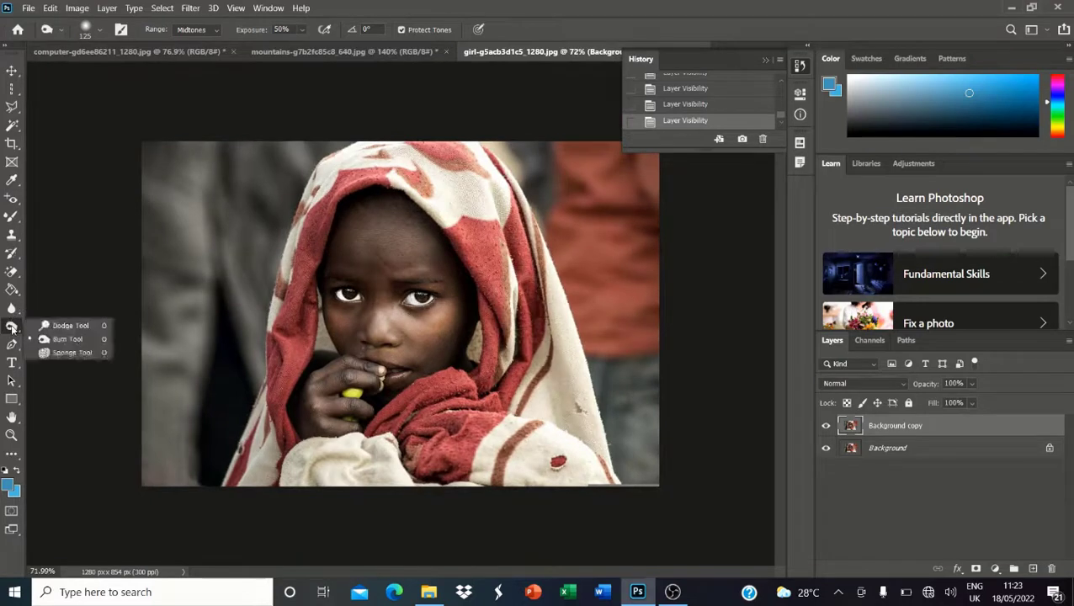
{"action": "left_click", "coordinate": [72, 351]}
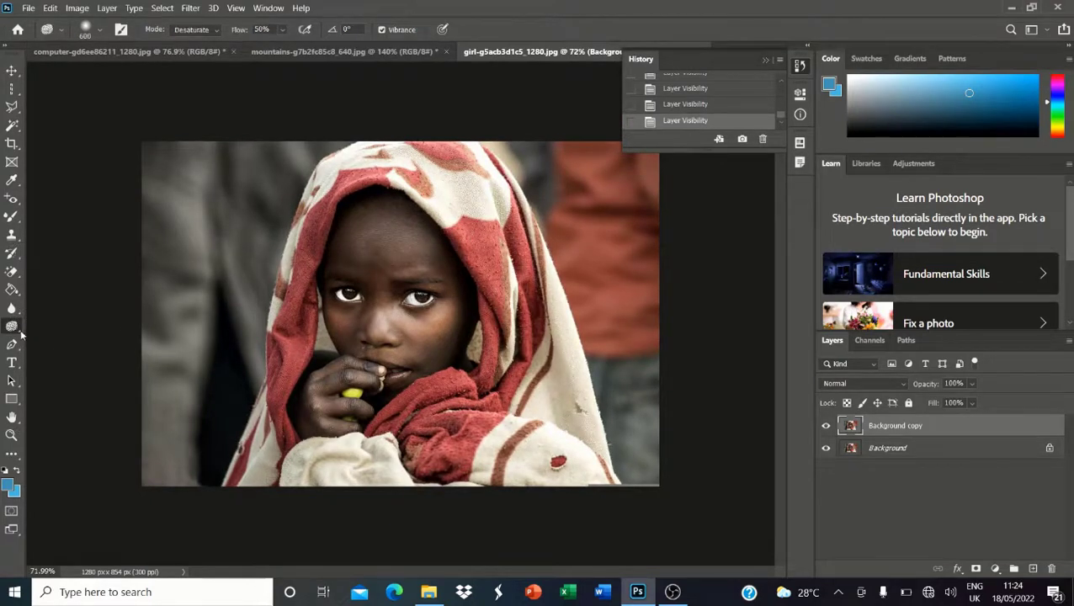
{"action": "left_click", "coordinate": [200, 29]}
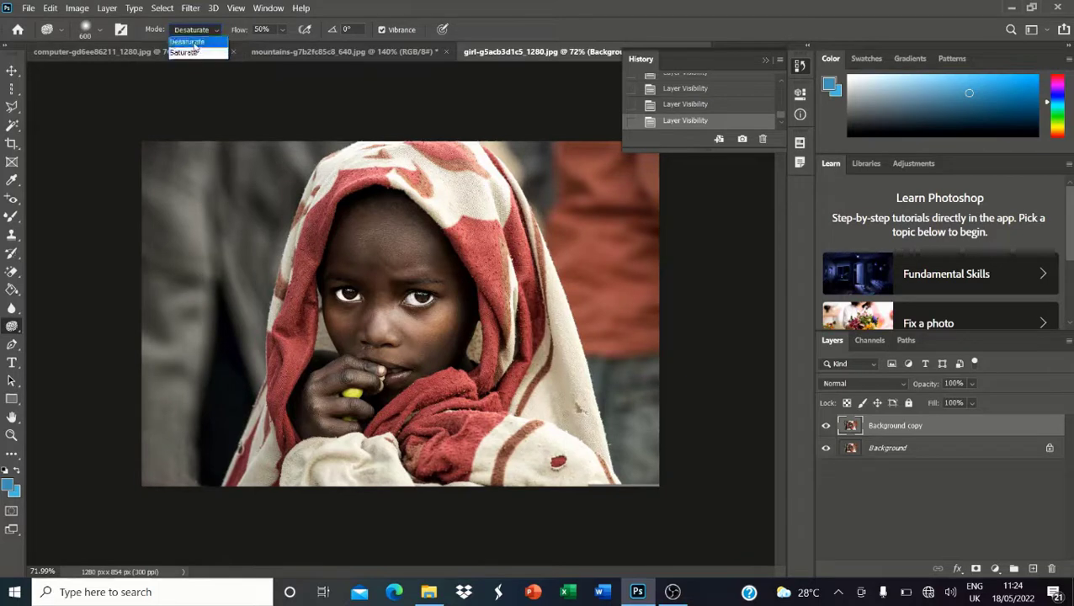
{"action": "left_click", "coordinate": [187, 41]}
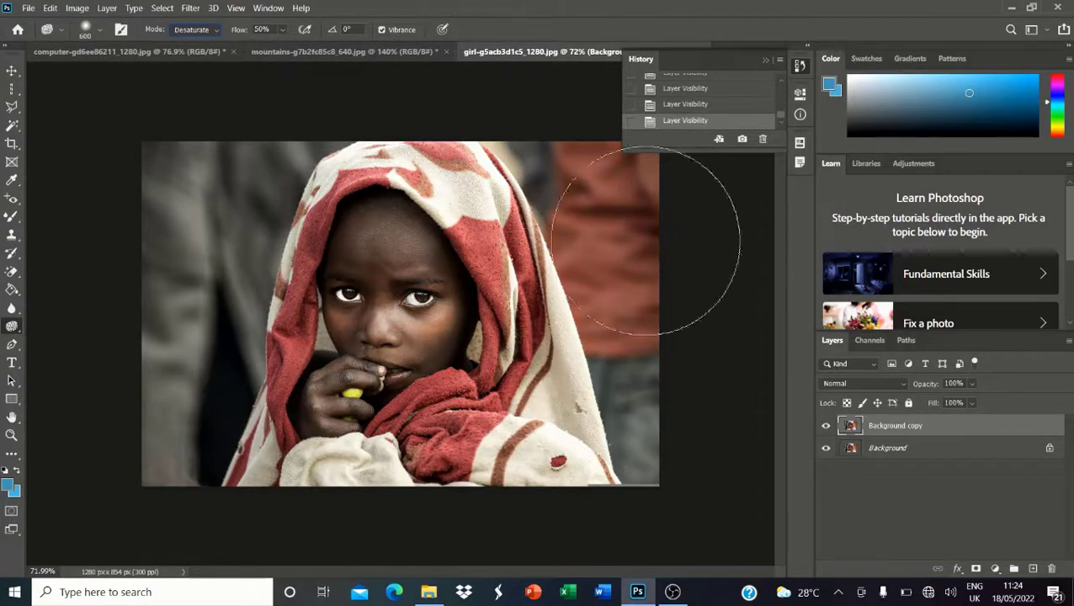
{"action": "left_click_drag", "start_coordinate": [645, 242], "coordinate": [557, 102]}
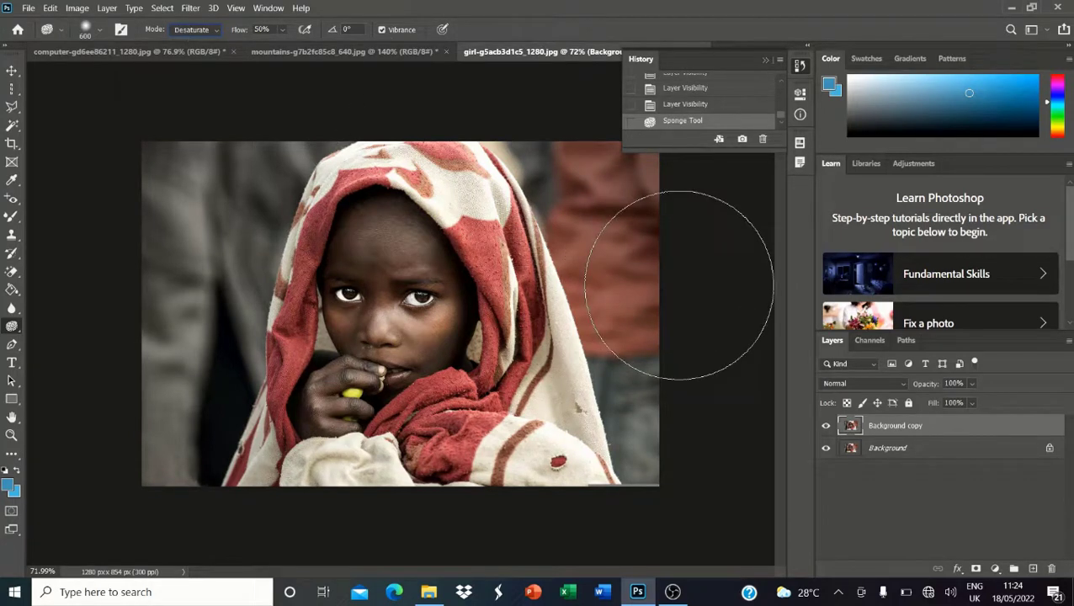
{"action": "mouse_move", "coordinate": [679, 285]}
{"action": "left_mouse_down"}
{"action": "mouse_move", "coordinate": [588, 240]}
{"action": "mouse_move", "coordinate": [576, 216]}
{"action": "left_mouse_up"}
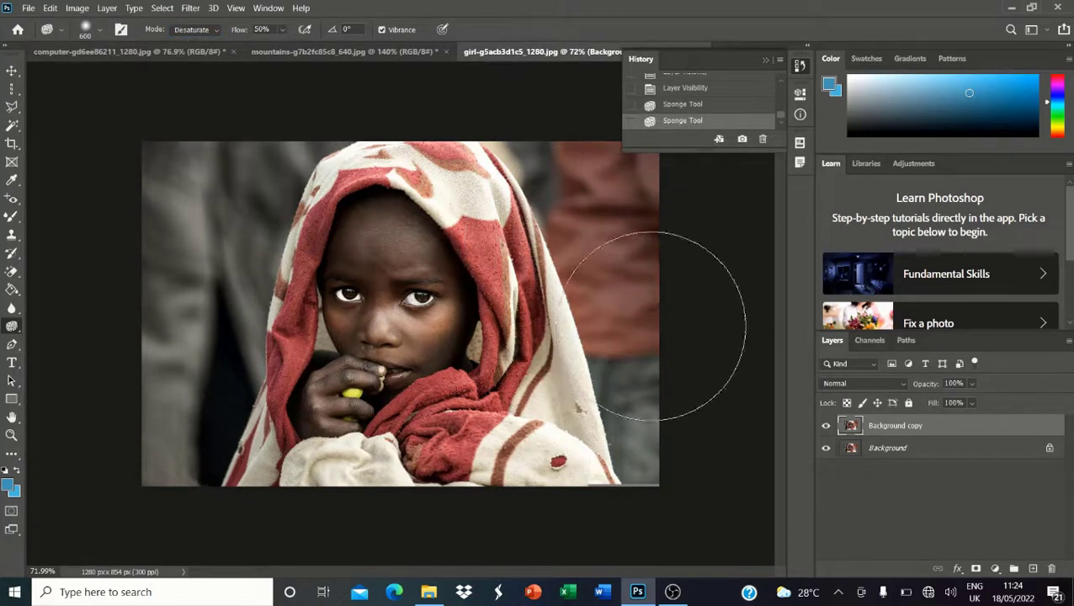
{"action": "left_click_drag", "start_coordinate": [647, 311], "coordinate": [636, 252]}
Reduce the Sponge brush to 200 px and desaturate the remaining background color on both sides of the girl.
{"action": "key", "text": "bracketleft"}
{"action": "key", "text": "bracketleft"}
{"action": "key", "text": "bracketleft"}
{"action": "key", "text": "bracketleft"}
{"action": "key", "text": "bracketleft"}
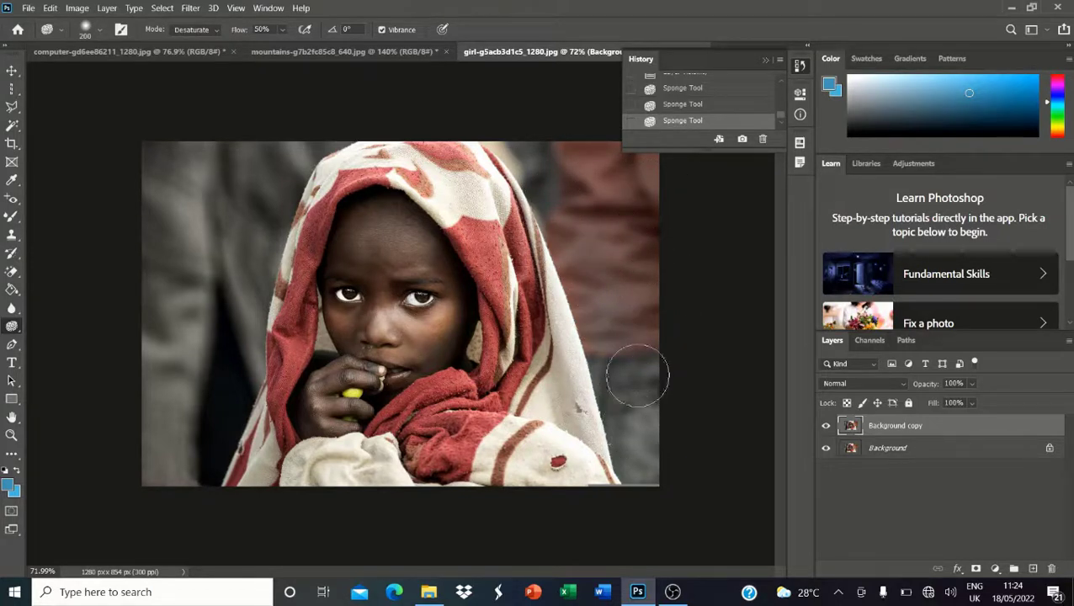
{"action": "left_click_drag", "start_coordinate": [619, 355], "coordinate": [655, 220]}
{"action": "mouse_move", "coordinate": [669, 150]}
{"action": "left_mouse_down"}
{"action": "mouse_move", "coordinate": [669, 244]}
{"action": "mouse_move", "coordinate": [668, 150]}
{"action": "left_mouse_up"}
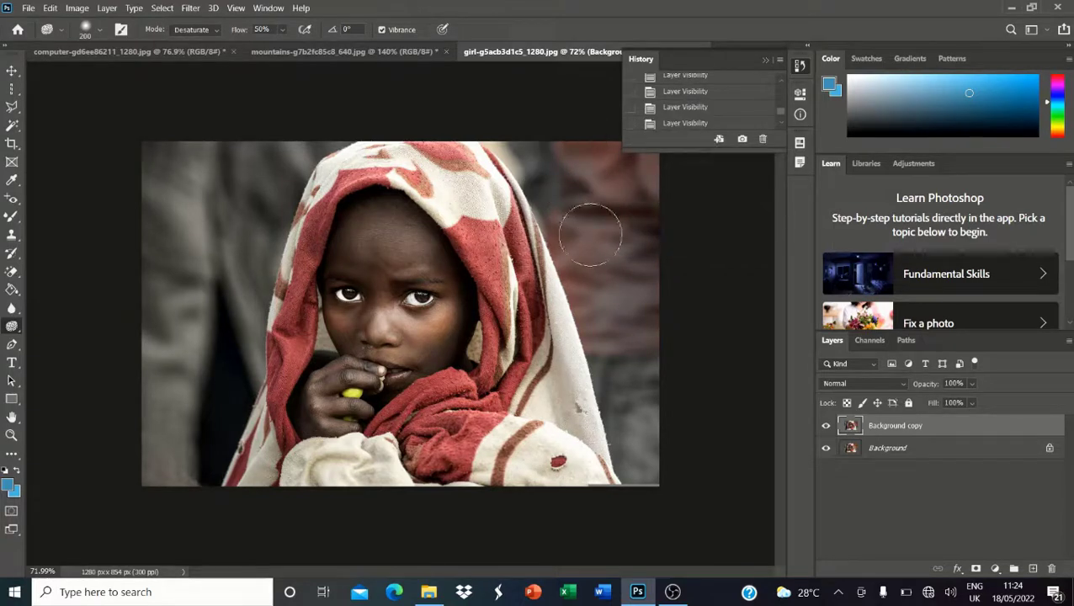
{"action": "left_click_drag", "start_coordinate": [592, 227], "coordinate": [562, 283]}
{"action": "mouse_move", "coordinate": [631, 414]}
{"action": "left_mouse_down"}
{"action": "mouse_move", "coordinate": [592, 280]}
{"action": "mouse_move", "coordinate": [588, 170]}
{"action": "mouse_move", "coordinate": [592, 213]}
{"action": "mouse_move", "coordinate": [639, 183]}
{"action": "mouse_move", "coordinate": [633, 243]}
{"action": "mouse_move", "coordinate": [641, 203]}
{"action": "mouse_move", "coordinate": [581, 150]}
{"action": "mouse_move", "coordinate": [655, 213]}
{"action": "mouse_move", "coordinate": [651, 349]}
{"action": "mouse_move", "coordinate": [662, 227]}
{"action": "mouse_move", "coordinate": [640, 163]}
{"action": "mouse_move", "coordinate": [607, 130]}
{"action": "mouse_move", "coordinate": [550, 148]}
{"action": "mouse_move", "coordinate": [597, 251]}
{"action": "mouse_move", "coordinate": [587, 313]}
{"action": "mouse_move", "coordinate": [602, 318]}
{"action": "mouse_move", "coordinate": [622, 417]}
{"action": "mouse_move", "coordinate": [617, 324]}
{"action": "mouse_move", "coordinate": [551, 180]}
{"action": "mouse_move", "coordinate": [522, 142]}
{"action": "mouse_move", "coordinate": [607, 145]}
{"action": "mouse_move", "coordinate": [683, 269]}
{"action": "left_mouse_up"}
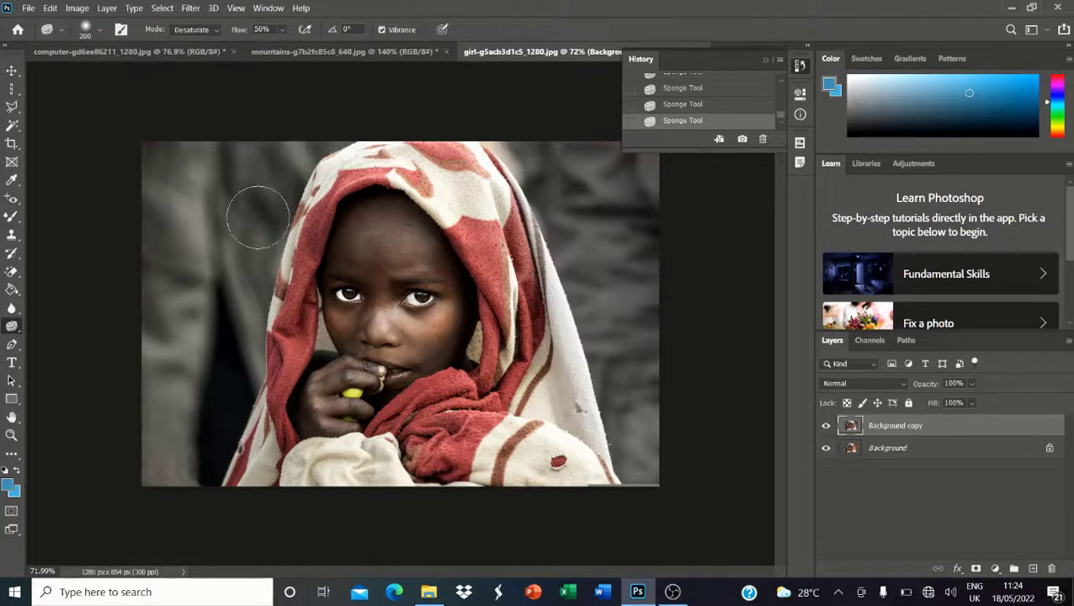
{"action": "mouse_move", "coordinate": [199, 421]}
{"action": "left_mouse_down"}
{"action": "mouse_move", "coordinate": [168, 432]}
{"action": "mouse_move", "coordinate": [155, 482]}
{"action": "mouse_move", "coordinate": [173, 196]}
{"action": "mouse_move", "coordinate": [227, 249]}
{"action": "left_mouse_up"}
{"action": "mouse_move", "coordinate": [307, 149]}
{"action": "left_mouse_down"}
{"action": "mouse_move", "coordinate": [149, 156]}
{"action": "mouse_move", "coordinate": [228, 302]}
{"action": "mouse_move", "coordinate": [192, 496]}
{"action": "mouse_move", "coordinate": [140, 402]}
{"action": "left_mouse_up"}
Intensify the colors of the girl's headscarf, sleeve and yellow-green fruit with the Sponge tool in Saturate mode at 50% flow.
{"action": "left_click", "coordinate": [193, 30]}
{"action": "left_click", "coordinate": [183, 53]}
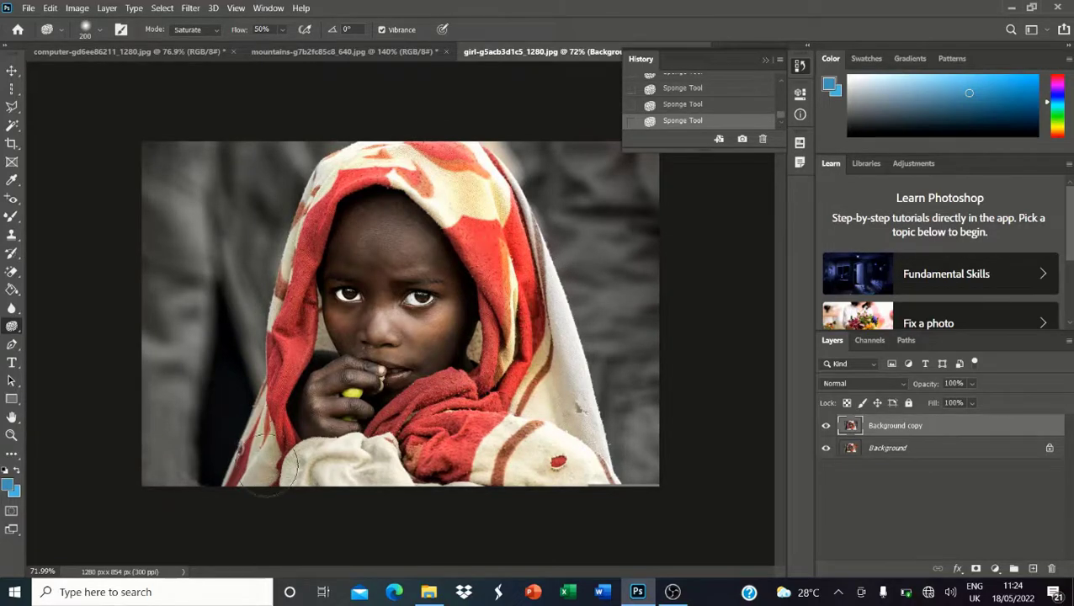
{"action": "scroll", "coordinate": [421, 322], "scroll_direction": "up", "scroll_amount": 4}
{"action": "scroll", "coordinate": [421, 324], "scroll_direction": "up", "scroll_amount": 2}
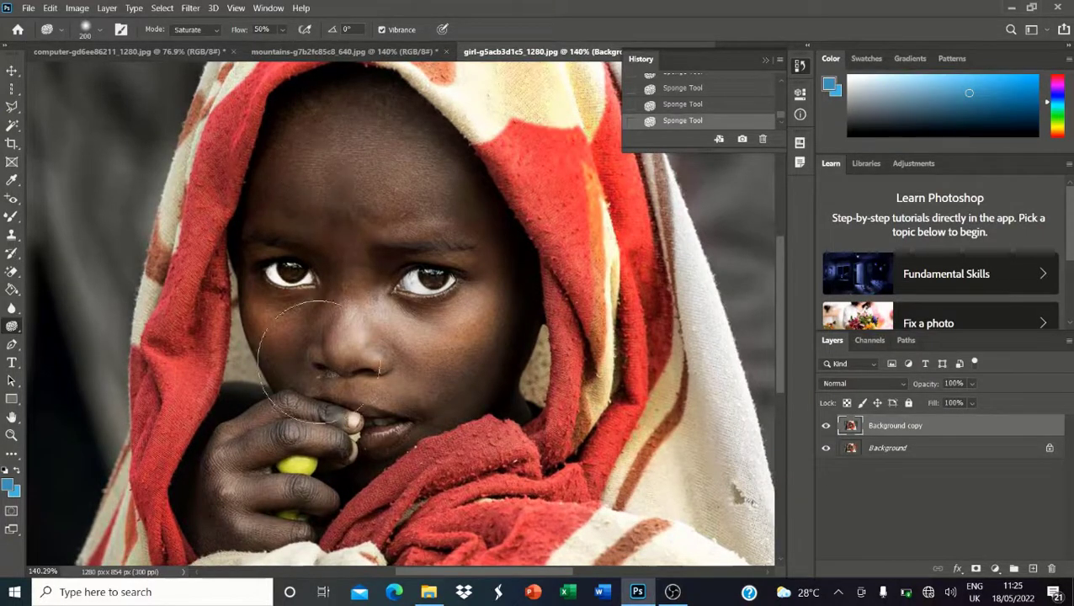
{"action": "scroll", "coordinate": [467, 210], "scroll_direction": "down", "scroll_amount": 4}
{"action": "scroll", "coordinate": [449, 177], "scroll_direction": "down", "scroll_amount": 1}
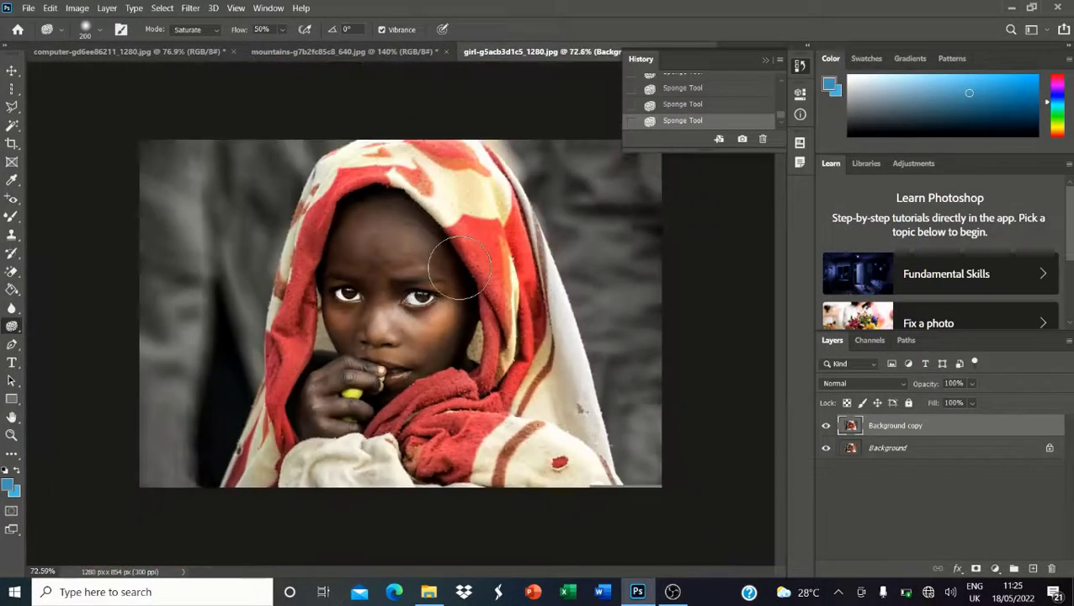
{"action": "key", "text": "ctrl+z"}
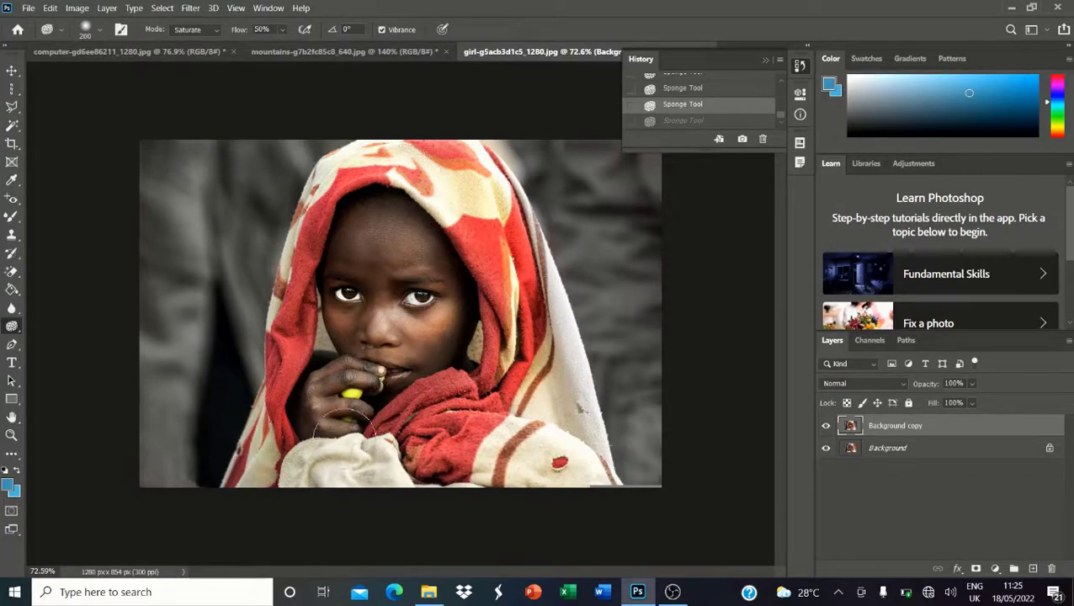
{"action": "key", "text": "ctrl+shift+z"}
{"action": "key", "text": "ctrl+minus"}
{"action": "key", "text": "ctrl+0"}
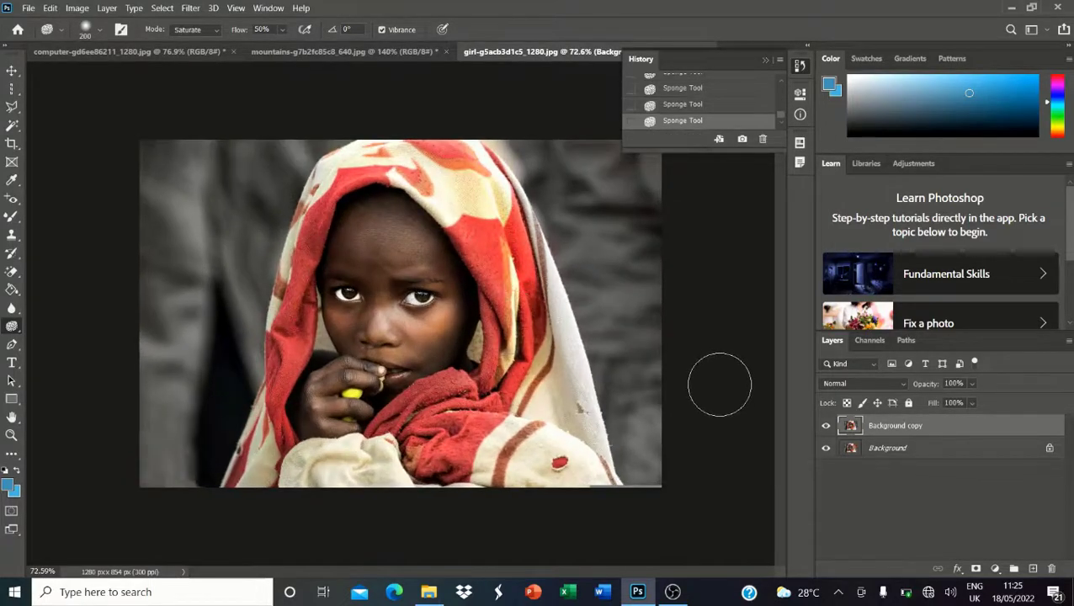
Compare the saturated subject and gray background with the original by toggling the Background copy layer's visibility.
{"action": "left_click", "coordinate": [826, 426]}
{"action": "left_click", "coordinate": [826, 426]}
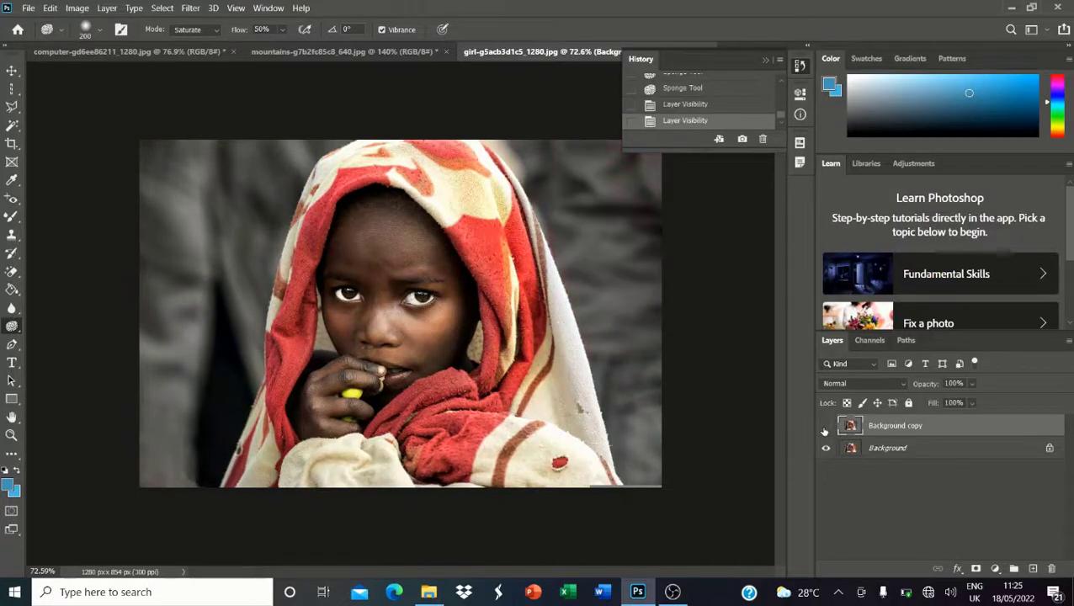
{"action": "left_click", "coordinate": [825, 426]}
{"action": "left_click", "coordinate": [825, 426]}
{"action": "scroll", "coordinate": [319, 233], "scroll_direction": "down", "scroll_amount": 2}
{"action": "scroll", "coordinate": [371, 240], "scroll_direction": "up", "scroll_amount": 5}
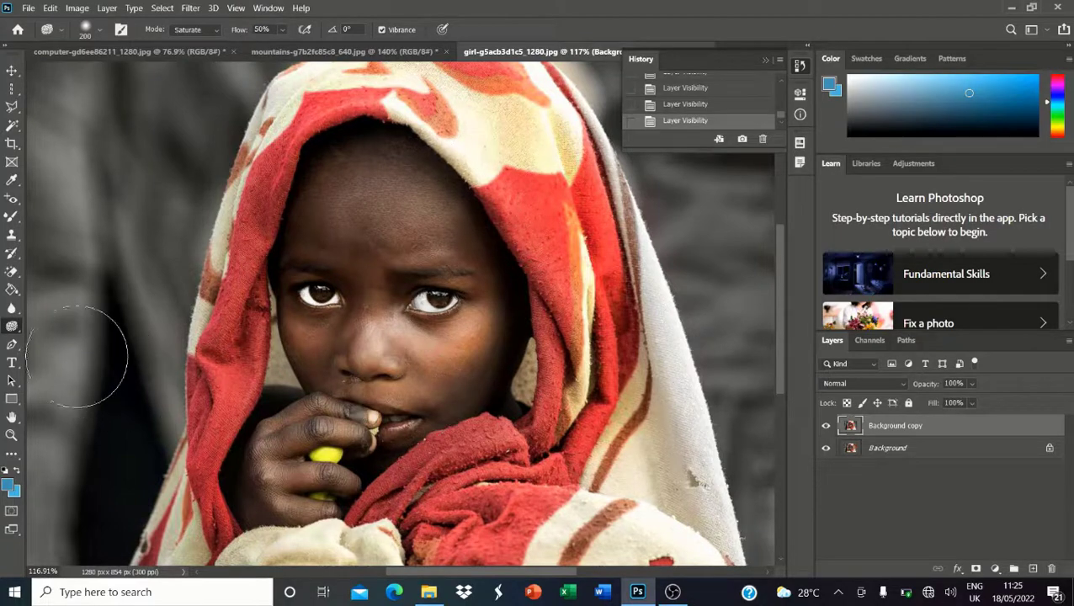
{"action": "right_click", "coordinate": [11, 329]}
{"action": "left_click", "coordinate": [60, 355]}
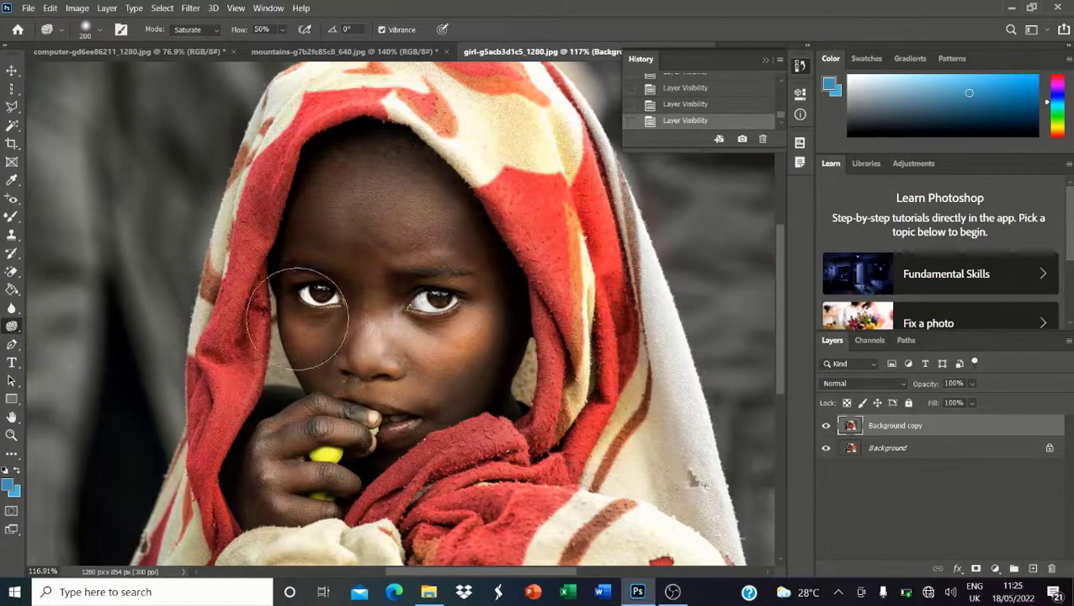
{"action": "scroll", "coordinate": [431, 256], "scroll_direction": "down", "scroll_amount": 9}
{"action": "scroll", "coordinate": [433, 257], "scroll_direction": "up", "scroll_amount": 5}
{"action": "scroll", "coordinate": [384, 215], "scroll_direction": "down", "scroll_amount": 5}
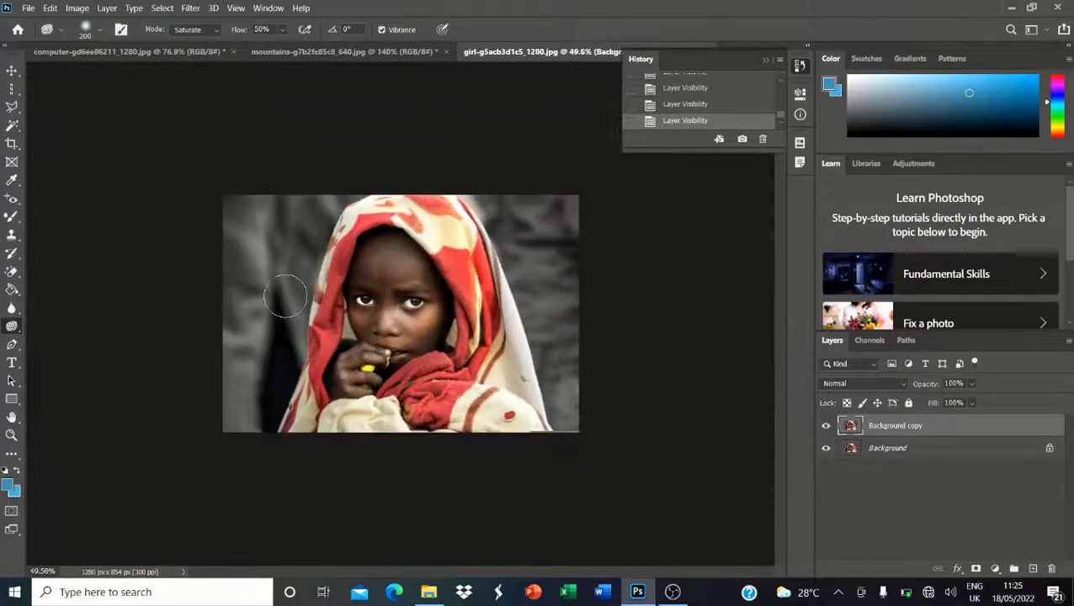
{"action": "scroll", "coordinate": [283, 297], "scroll_direction": "up", "scroll_amount": 3}
Check the finished portrait against the original once more by hiding and showing the Background copy layer.
{"action": "left_click", "coordinate": [825, 427]}
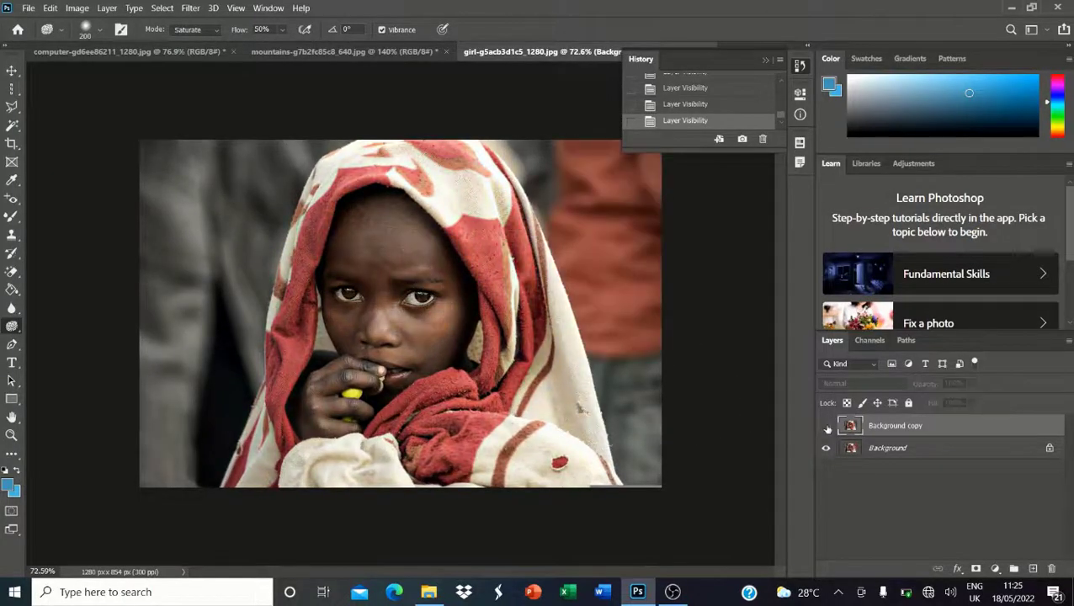
{"action": "left_click", "coordinate": [826, 427]}
{"action": "left_click", "coordinate": [826, 427]}
{"action": "left_click", "coordinate": [826, 427]}
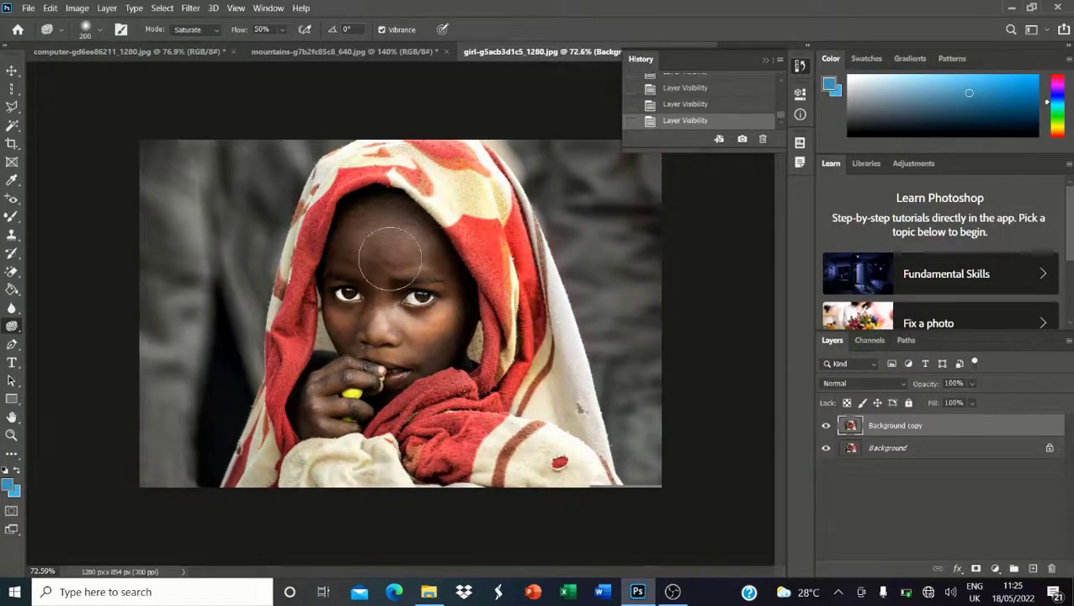
{"action": "scroll", "coordinate": [388, 252], "scroll_direction": "down", "scroll_amount": 2}
{"action": "scroll", "coordinate": [387, 249], "scroll_direction": "up", "scroll_amount": 1}
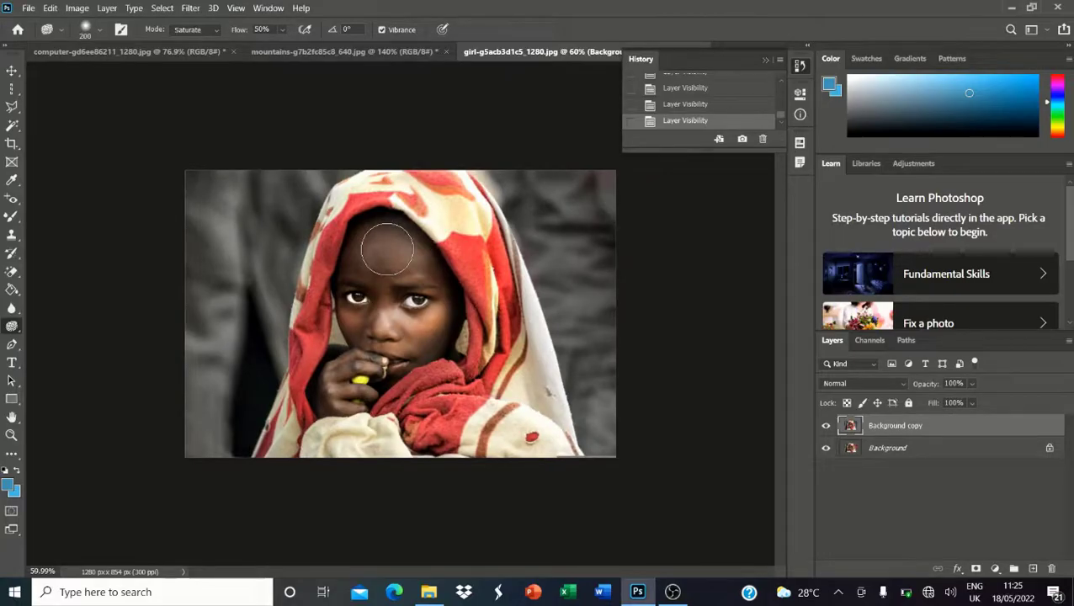